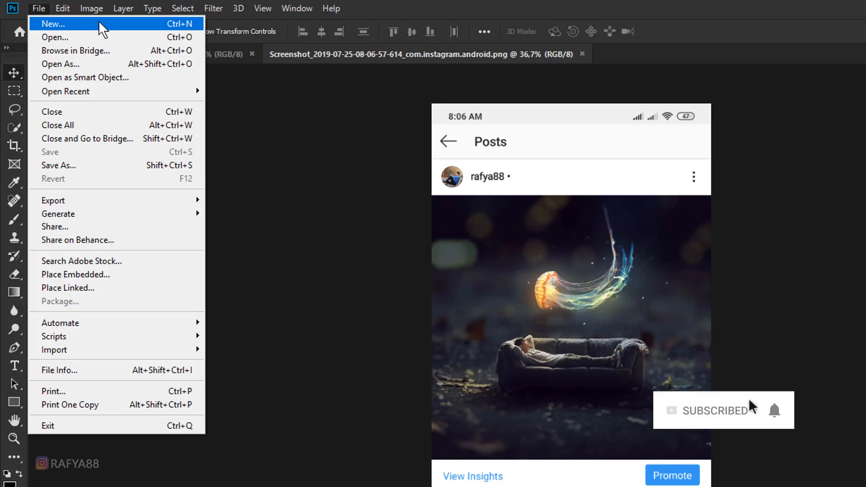
Create a new document 2000 pixels wide and 2500 pixels high.
click(99, 29)
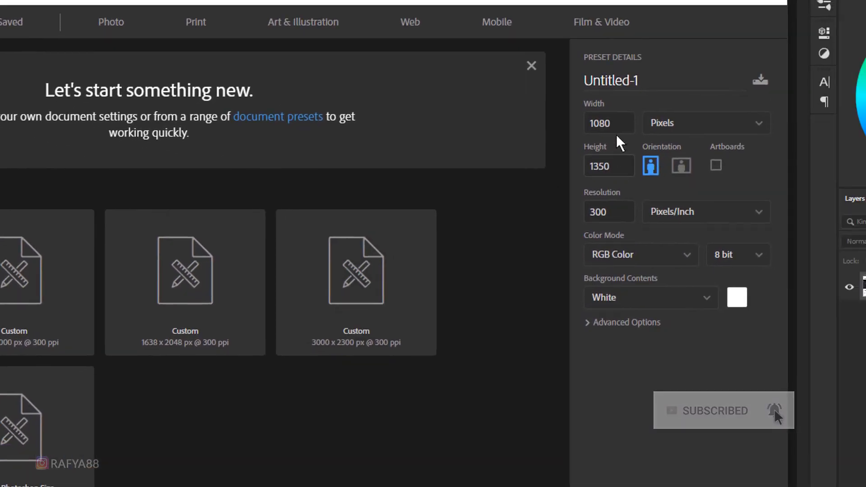
drag(614, 123, 538, 124)
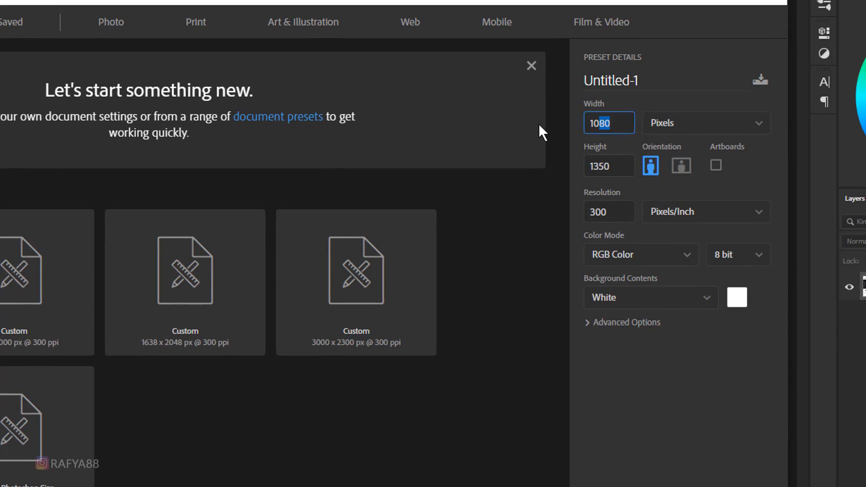
text(2000)
drag(609, 166, 572, 164)
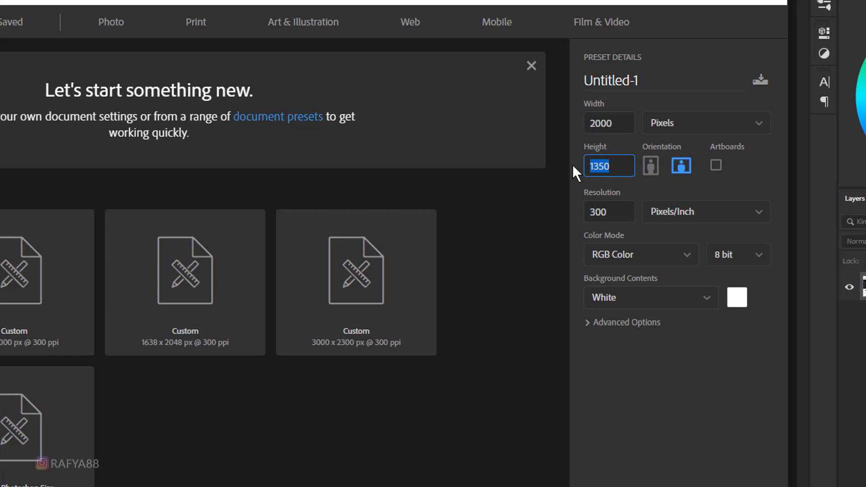
text(2500)
click(689, 131)
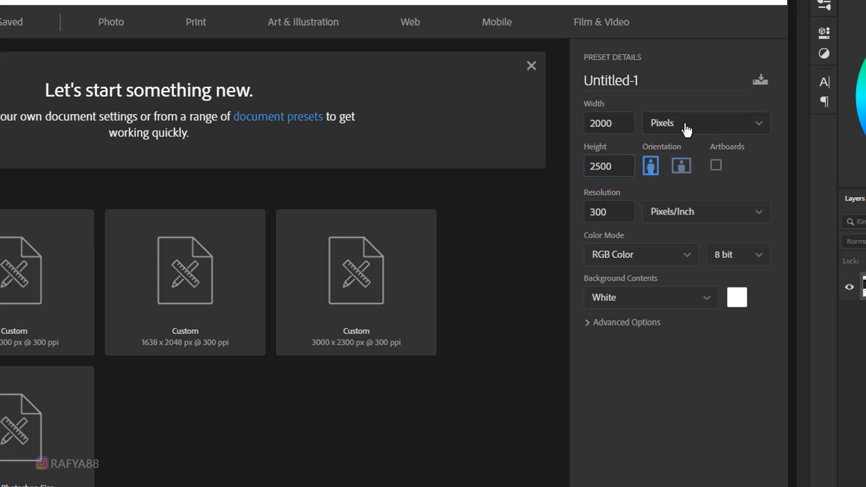
click(712, 144)
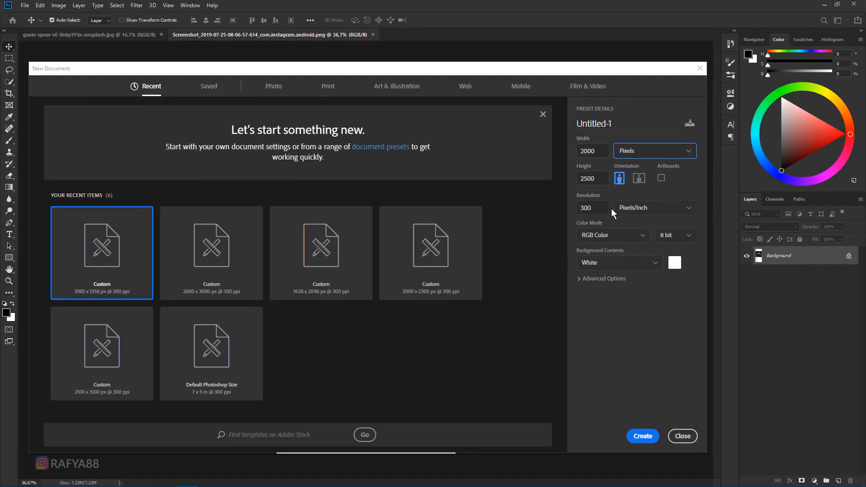
click(647, 439)
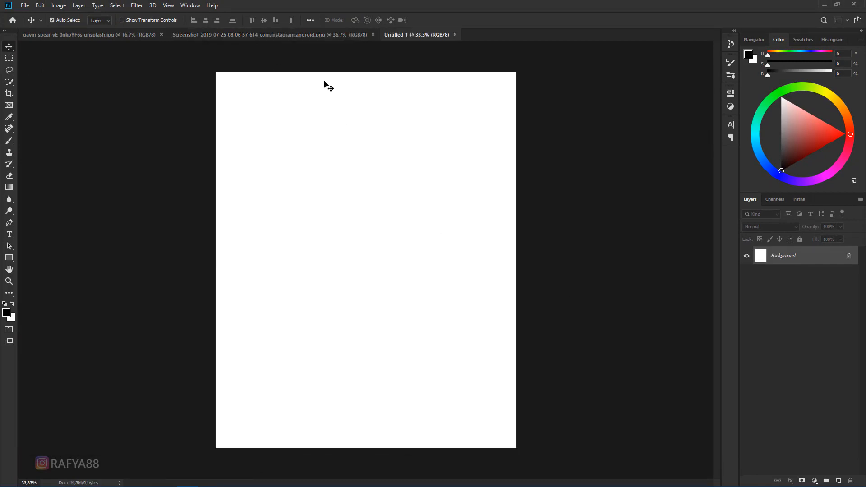
Copy the Instagram screenshot into the new Untitled-1 document and center it on the canvas.
click(313, 36)
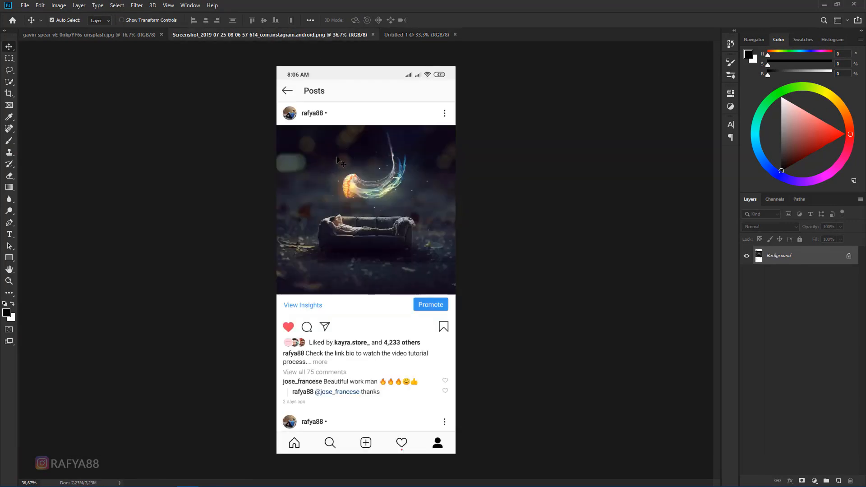
click(411, 36)
drag(411, 36, 341, 185)
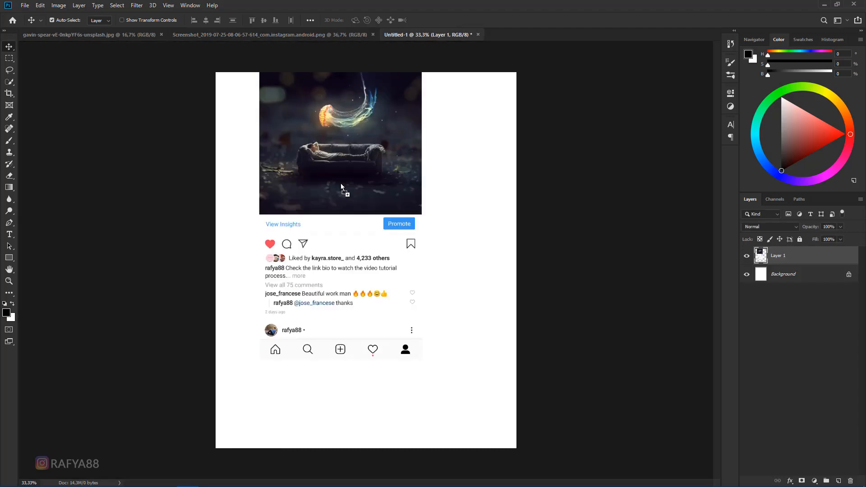
key(ctrl+minus)
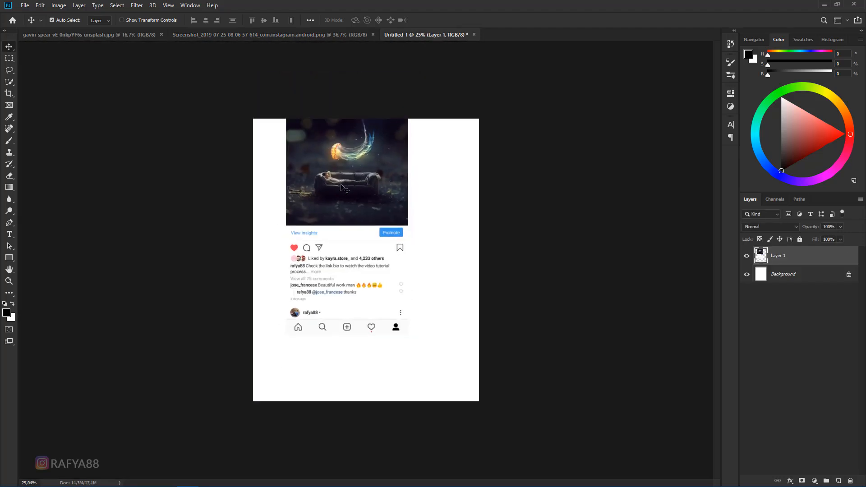
drag(356, 225, 356, 270)
scroll(356, 270, down, 1)
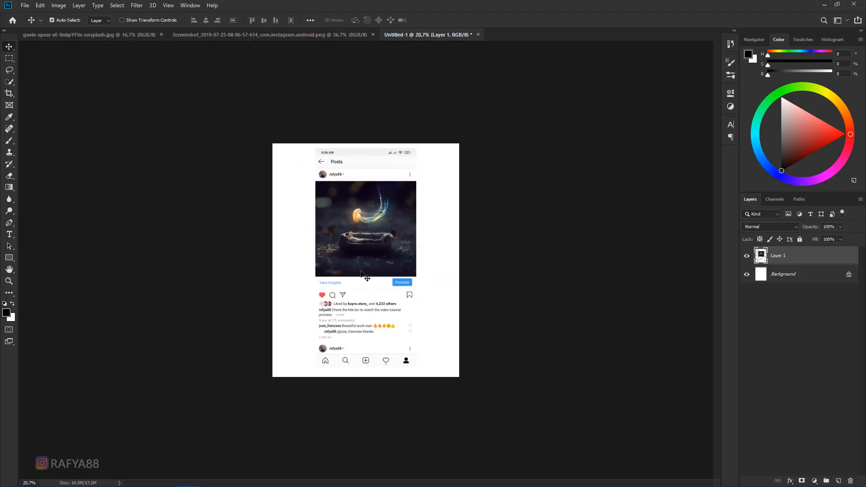
Scale the screenshot layer proportionally to about 187% so it spans the full canvas width.
key(ctrl+t)
drag(416, 367, 483, 417)
scroll(393, 288, down, 1)
drag(393, 288, 387, 275)
drag(423, 371, 444, 394)
key(ctrl+plus)
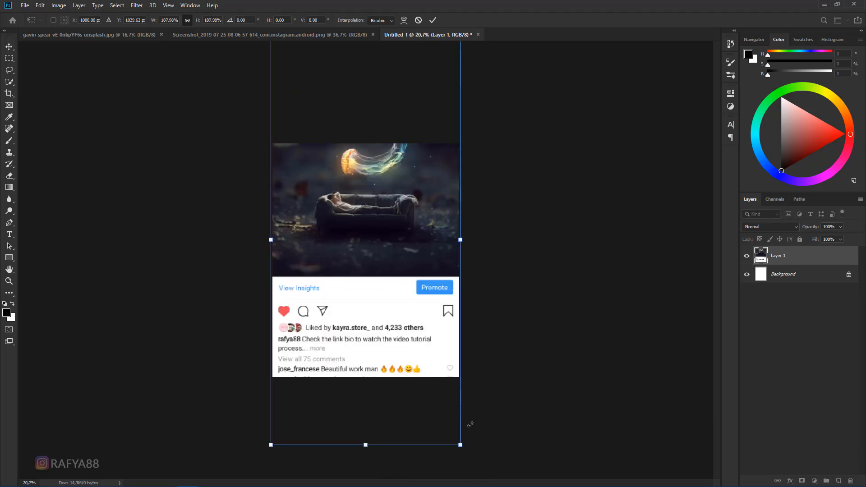
drag(460, 445, 460, 443)
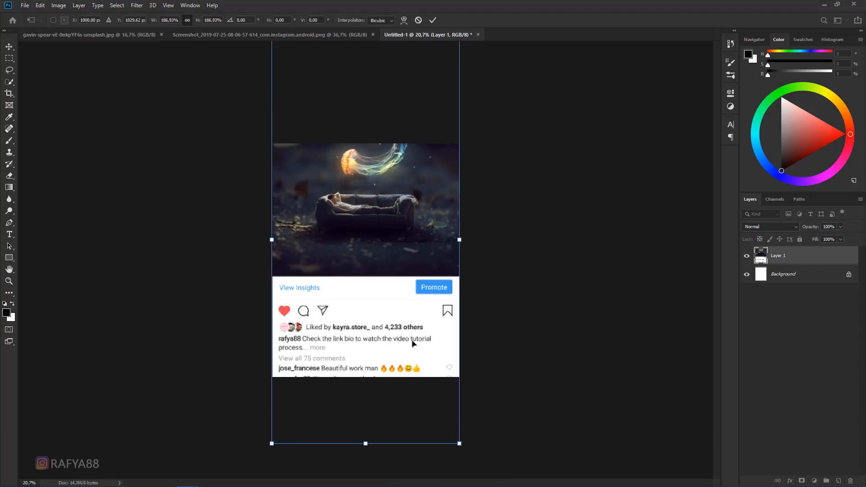
Move the enlarged screenshot straight up to about Y 677 px and apply the transform.
drag(412, 342, 413, 310)
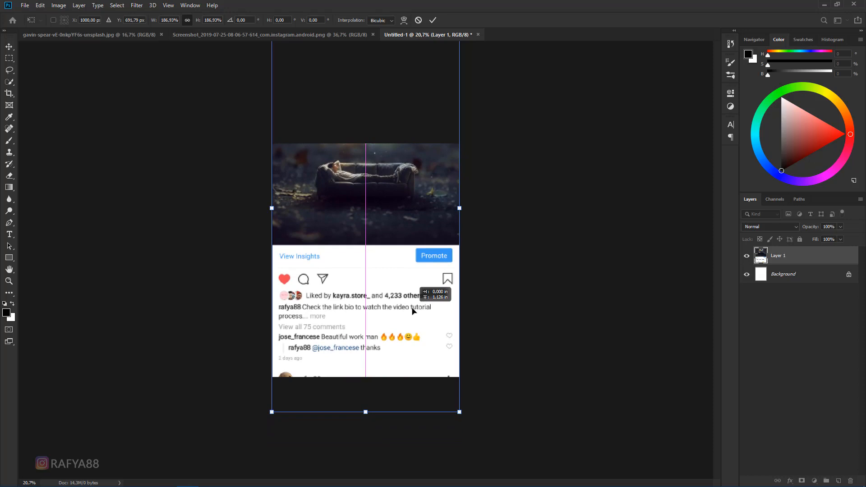
drag(412, 310, 411, 309)
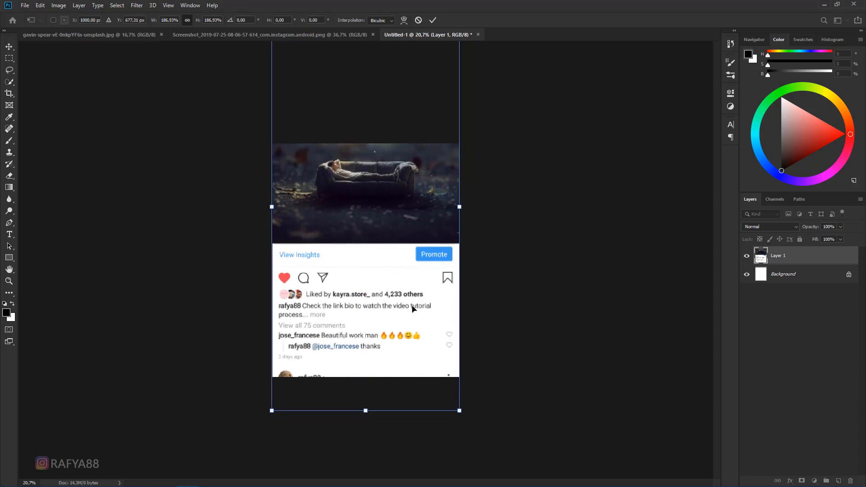
click(432, 20)
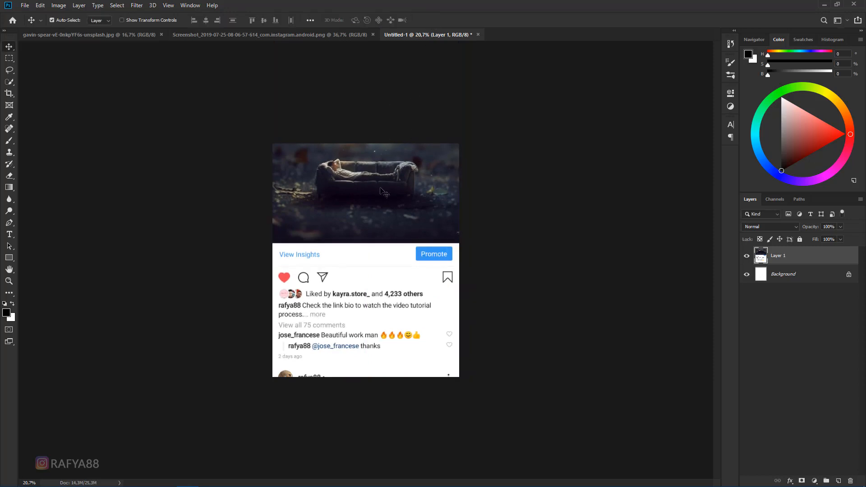
Draw a closed four-corner Pen shape, about 2298 by 1462 px, covering everything above the heart and comment icons.
scroll(373, 252, up, 2)
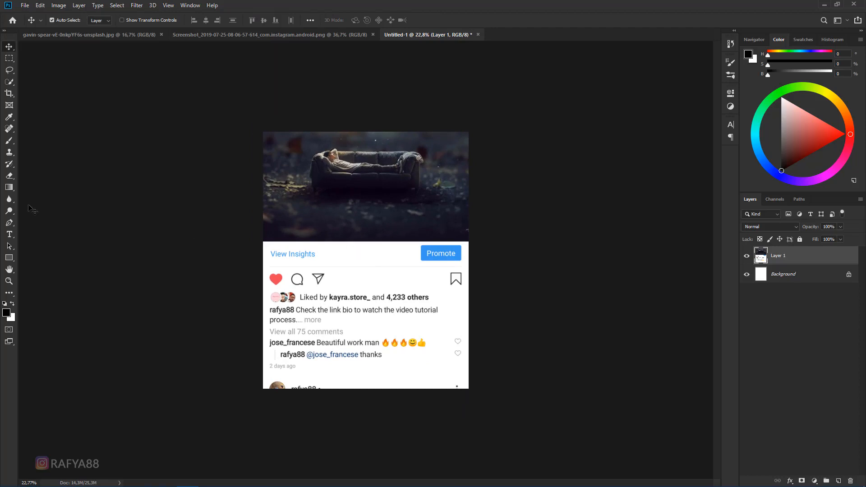
click(10, 223)
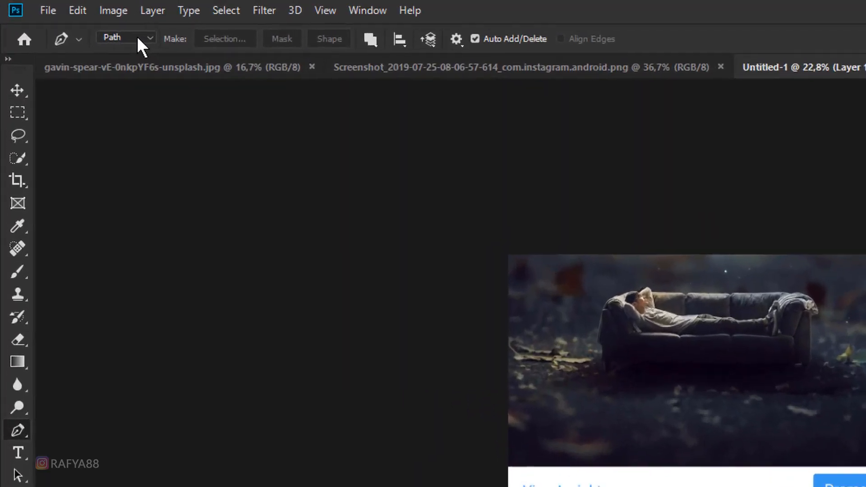
click(72, 19)
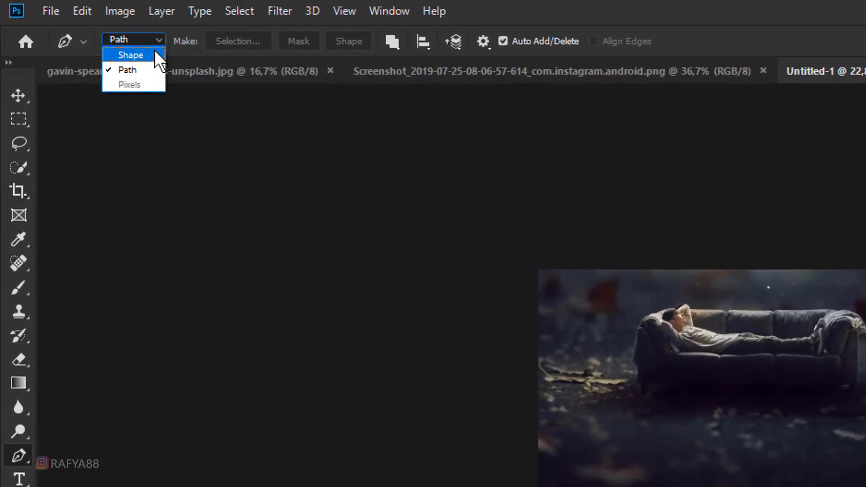
click(154, 51)
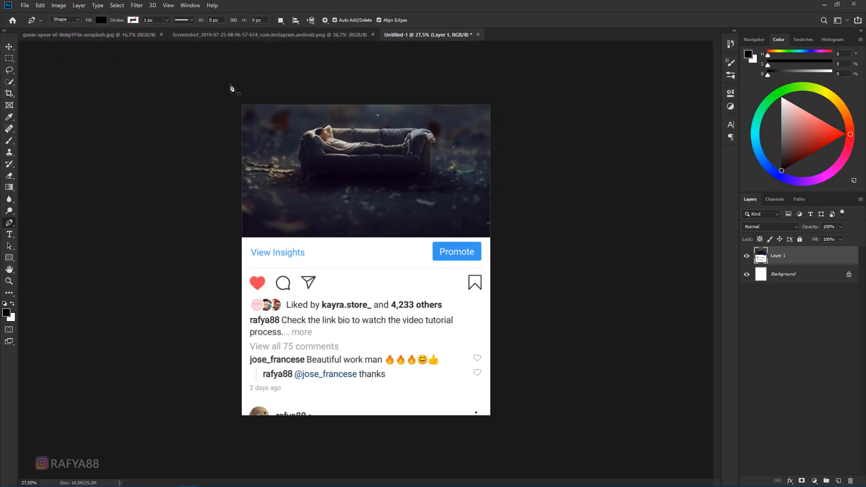
click(230, 84)
click(512, 90)
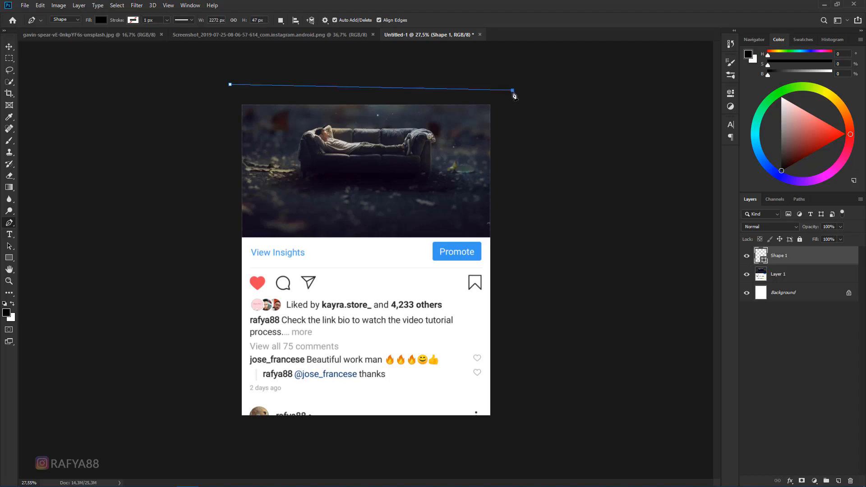
click(492, 266)
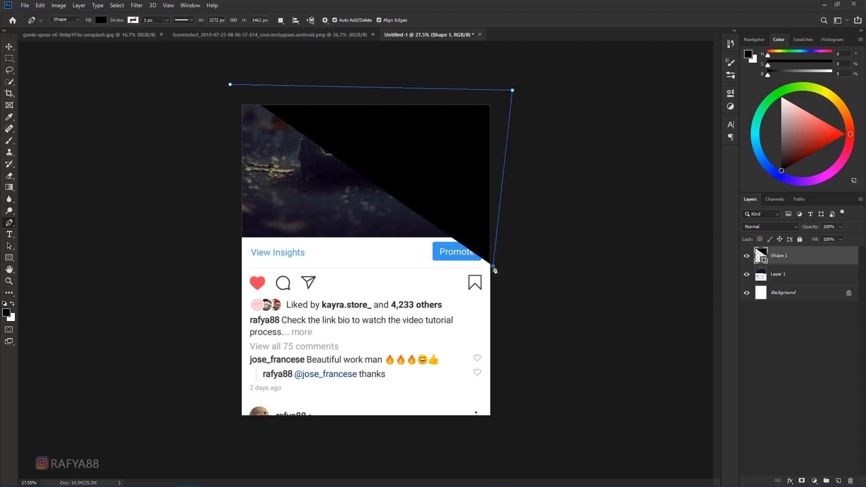
shift+click(226, 266)
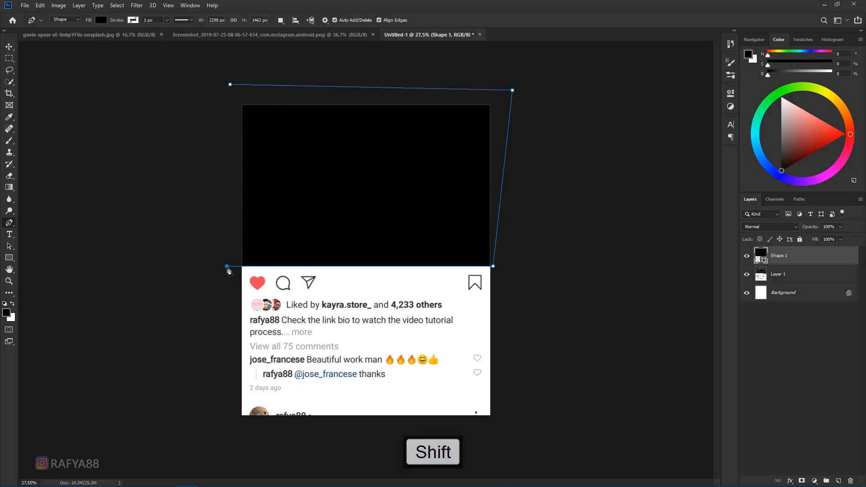
click(230, 85)
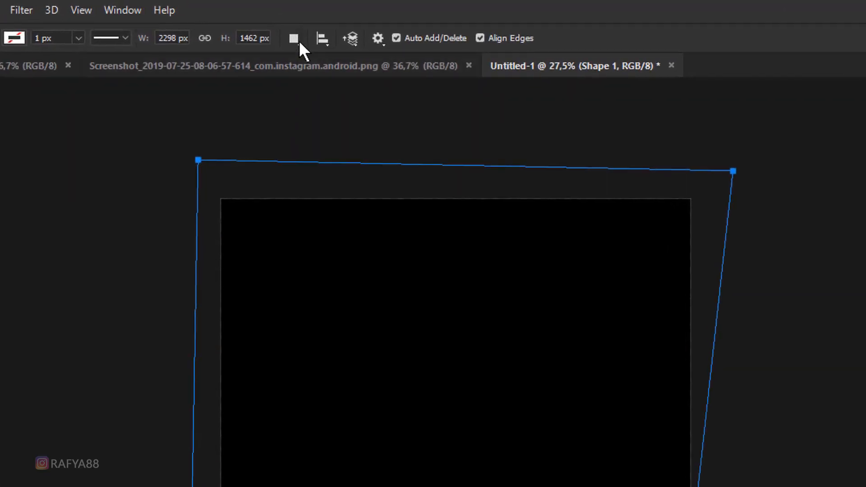
Using Combine Shapes, add a second four-corner Pen shape covering everything below the post's caption.
click(282, 20)
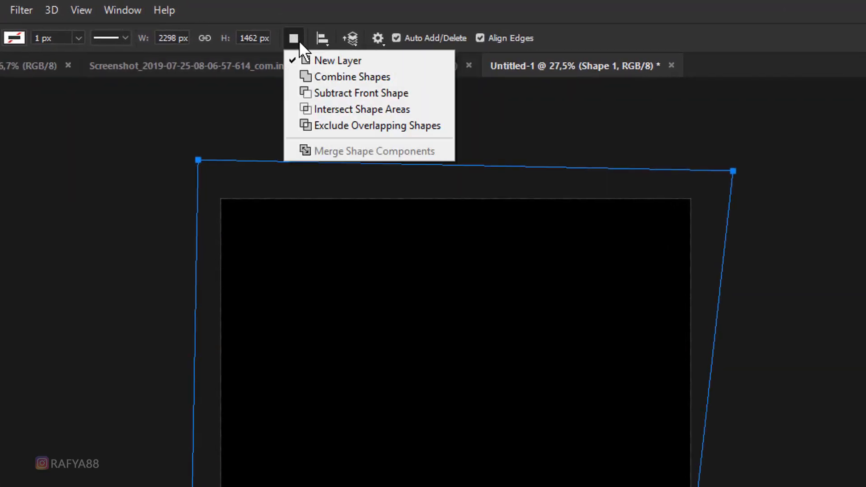
click(404, 76)
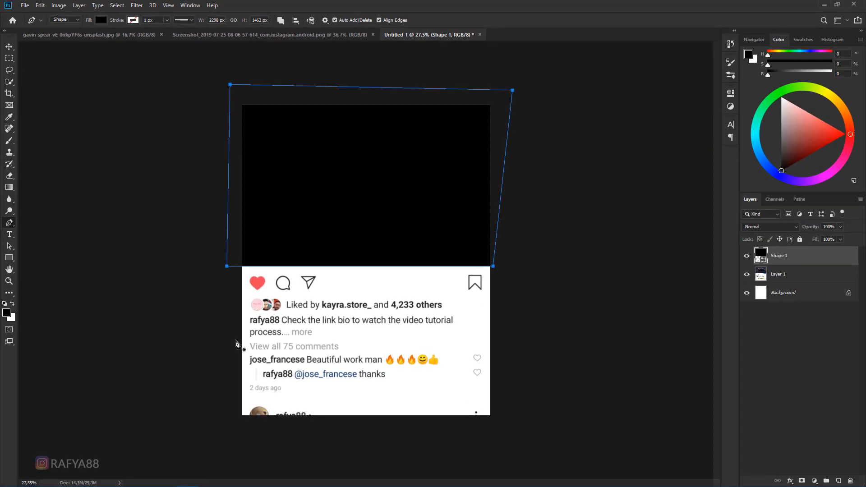
shift+click(235, 340)
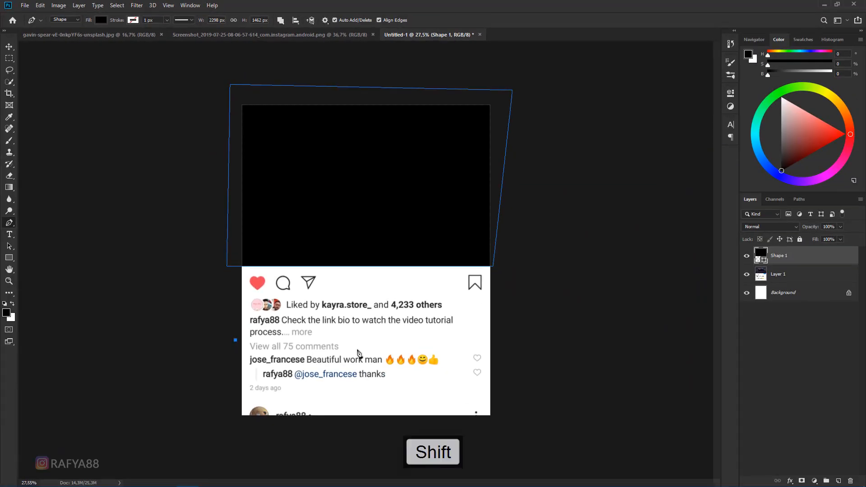
shift+click(519, 346)
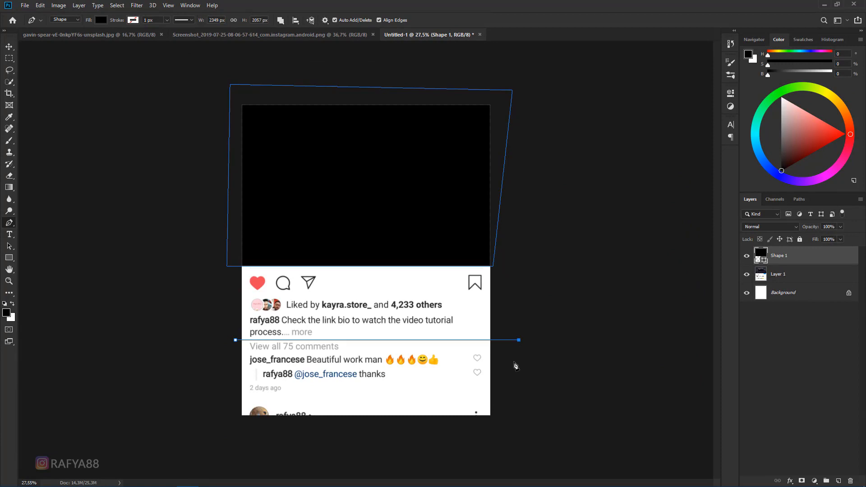
click(506, 427)
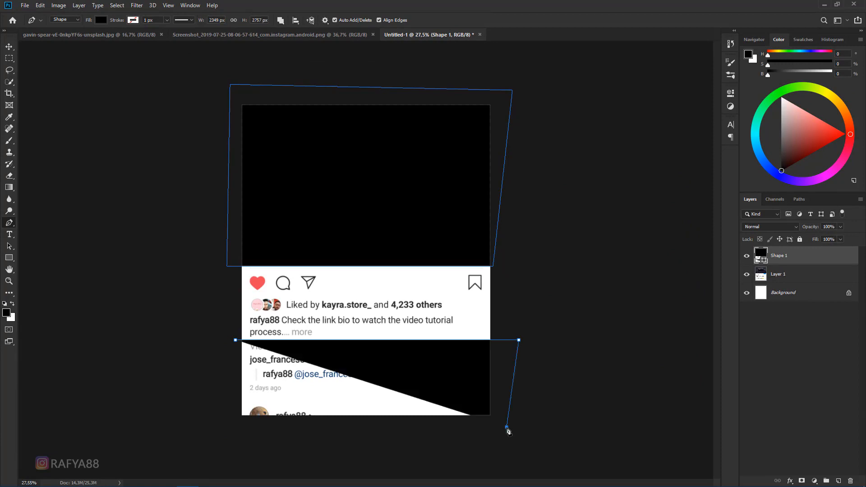
click(226, 434)
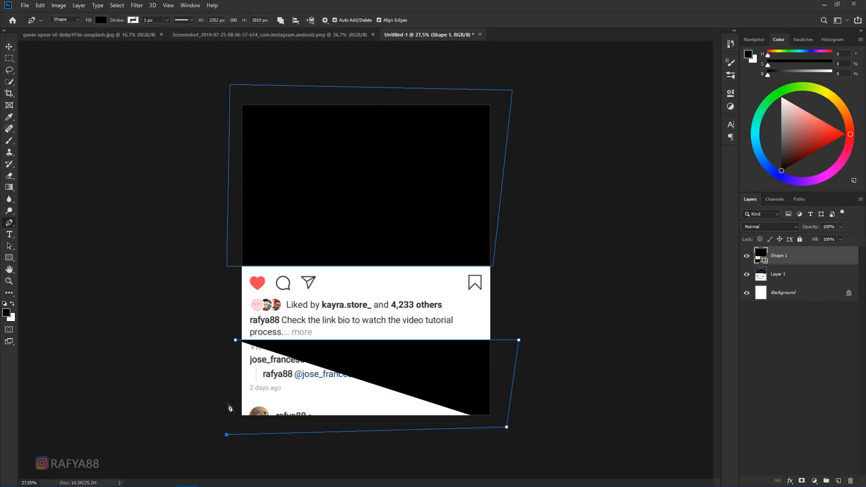
click(236, 341)
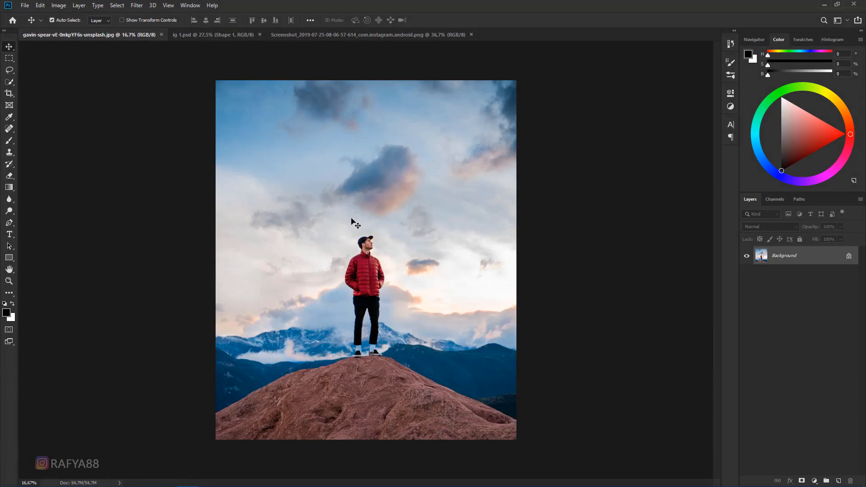
Copy the photo of the man in the red jacket into ig 1.psd and scale it to about 84%.
drag(214, 36, 269, 117)
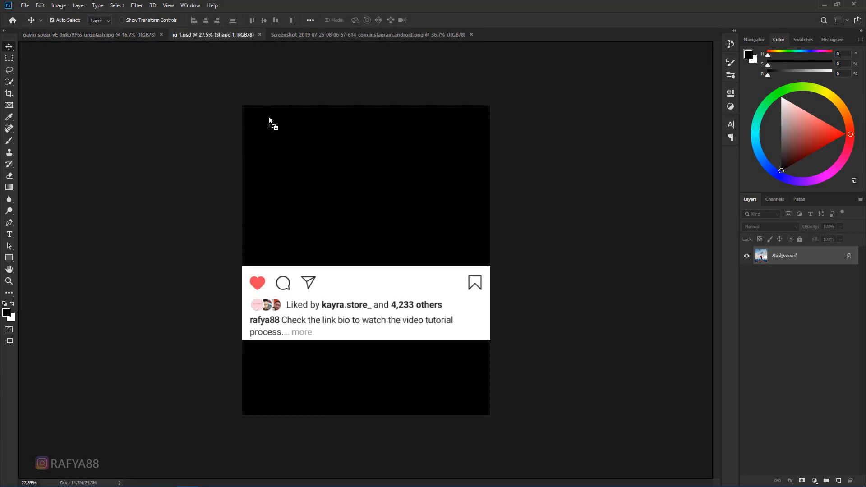
drag(320, 204, 325, 205)
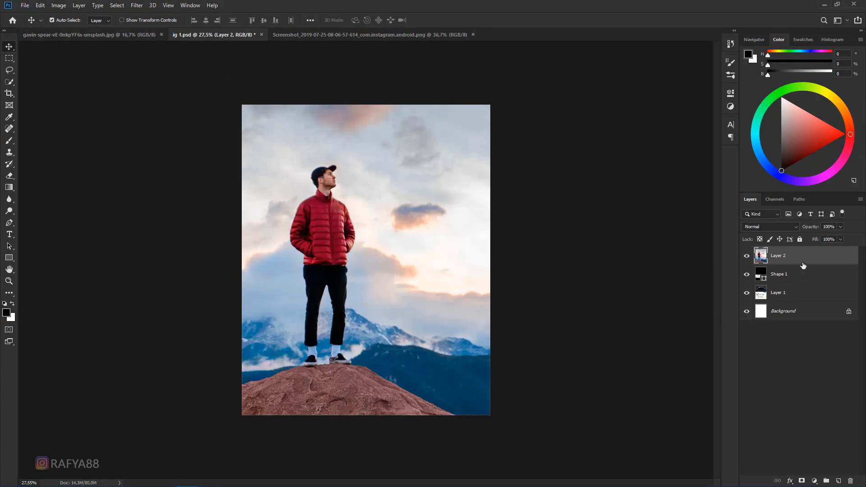
key(ctrl+t)
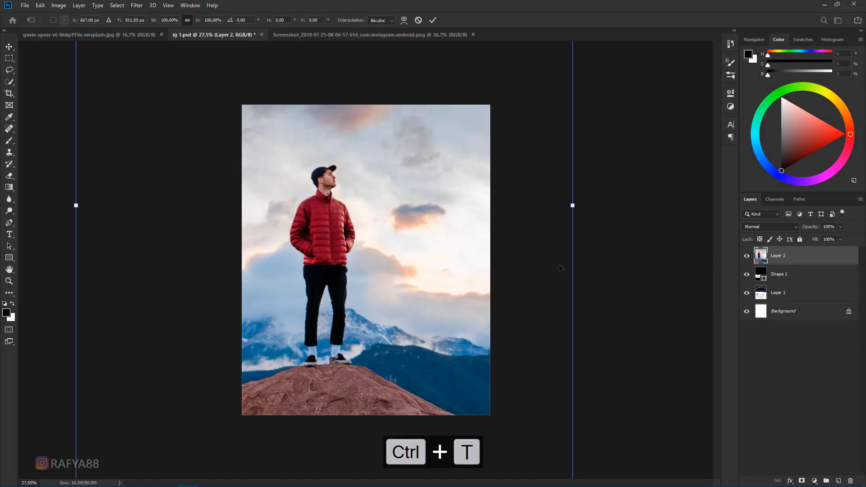
key(ctrl+0)
drag(482, 396, 459, 369)
drag(405, 289, 437, 309)
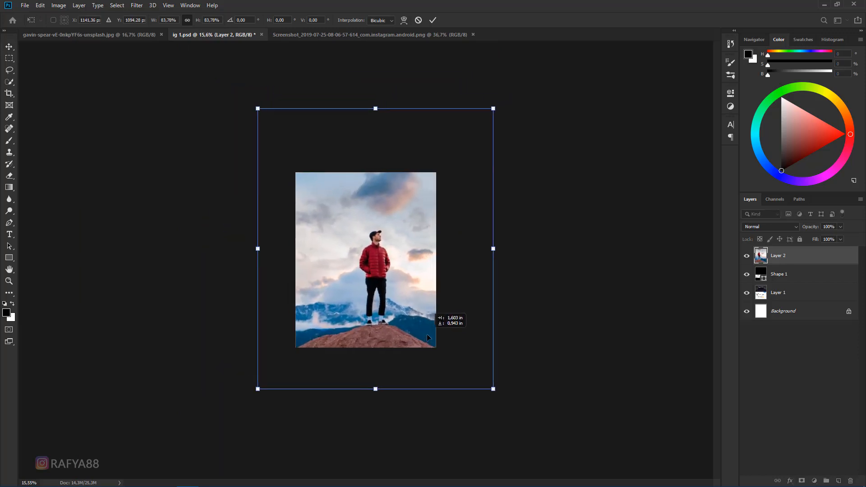
Lower the photo layer's opacity to 56%, position and enlarge the photo to about 97%, and apply the transform.
drag(810, 227, 790, 229)
scroll(423, 360, up, 1)
scroll(420, 367, up, 2)
drag(415, 372, 410, 366)
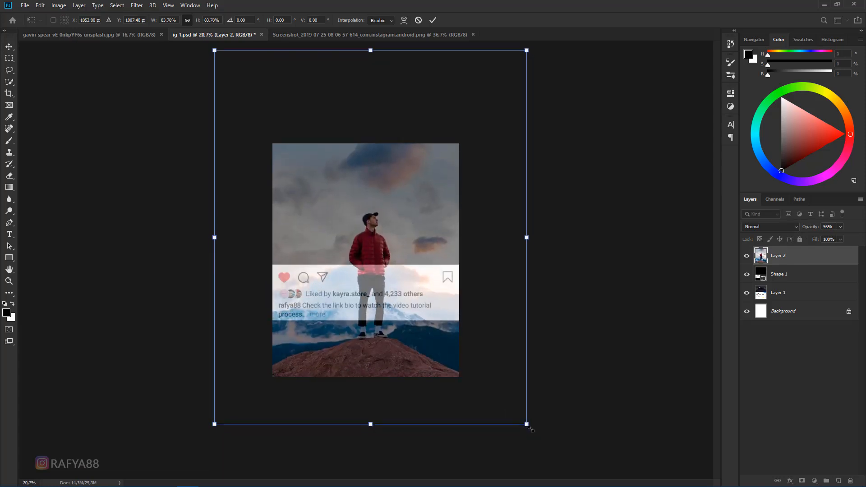
mouse_move(529, 428)
mouse_down()
mouse_move(543, 444)
mouse_move(527, 413)
mouse_move(580, 480)
mouse_move(551, 431)
mouse_move(525, 410)
mouse_move(524, 419)
mouse_up()
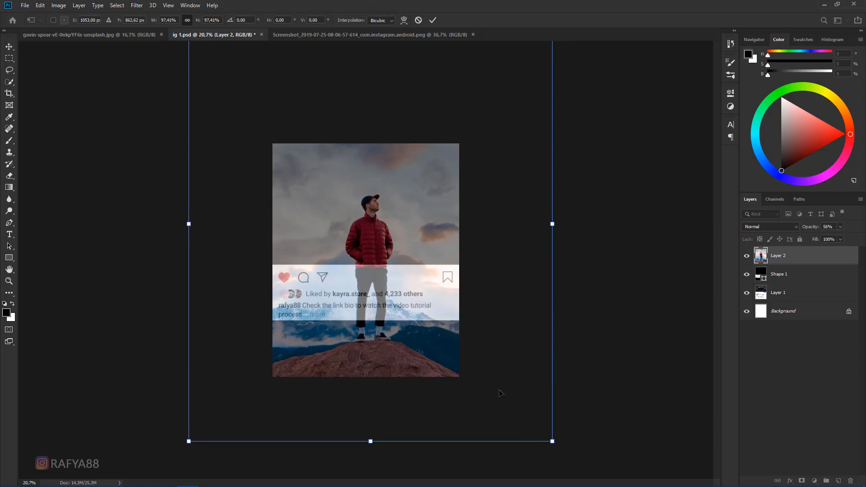
click(433, 20)
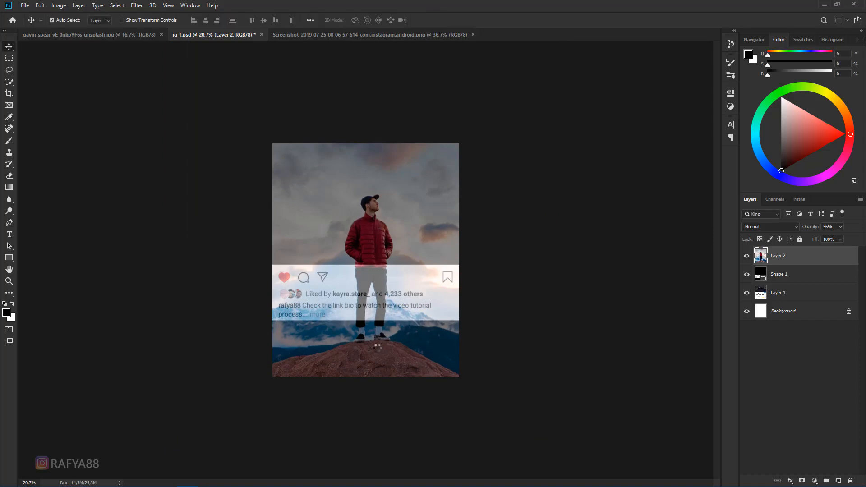
Restore the photo layer's opacity to 100% and clip it to the Shape 1 layer with a clipping mask.
scroll(381, 354, up, 1)
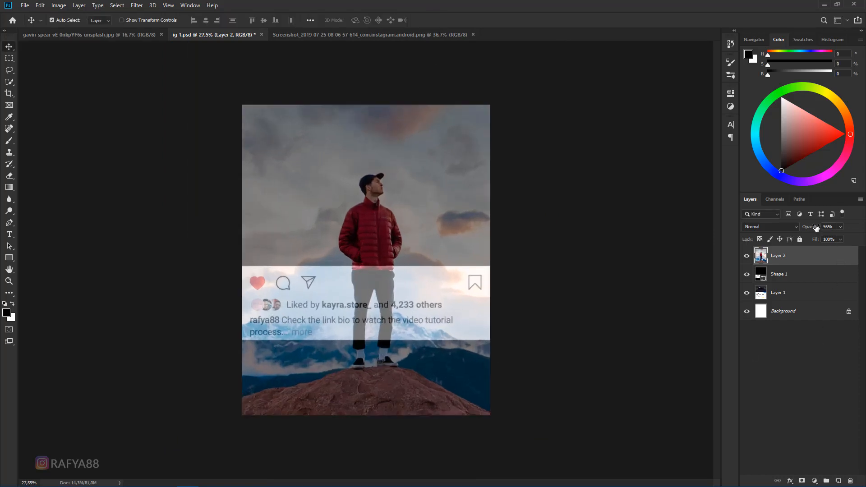
drag(814, 226, 851, 228)
click(802, 258)
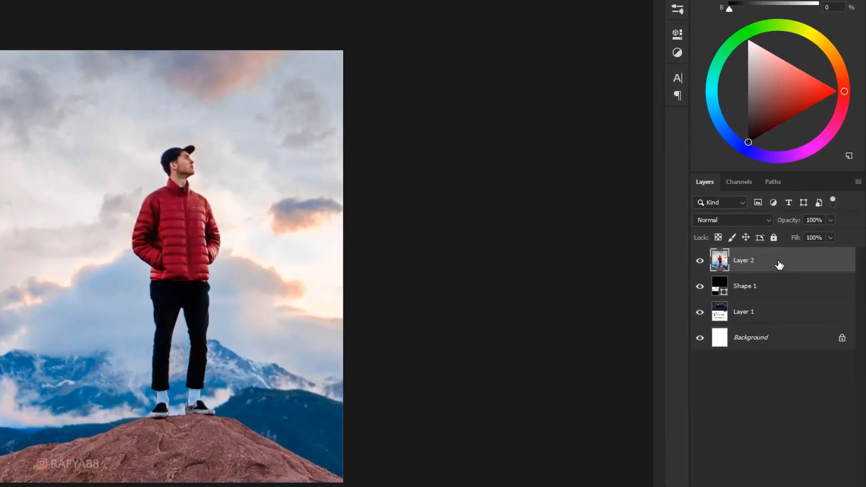
right_click(779, 265)
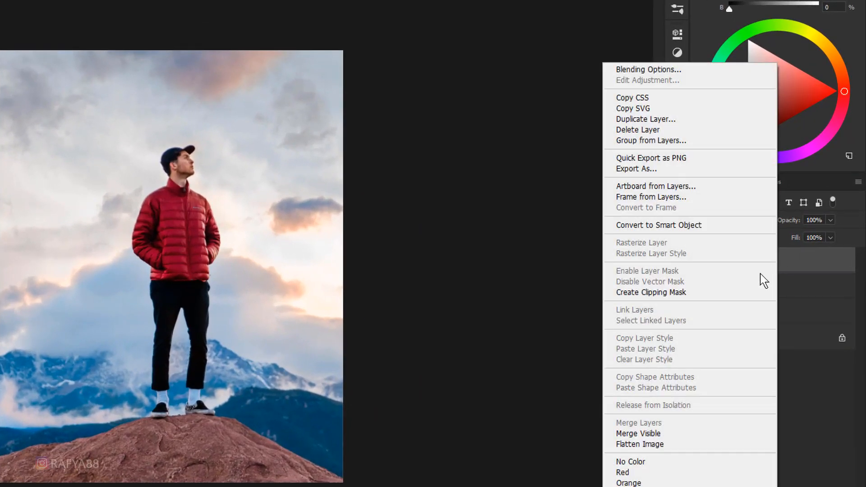
click(701, 296)
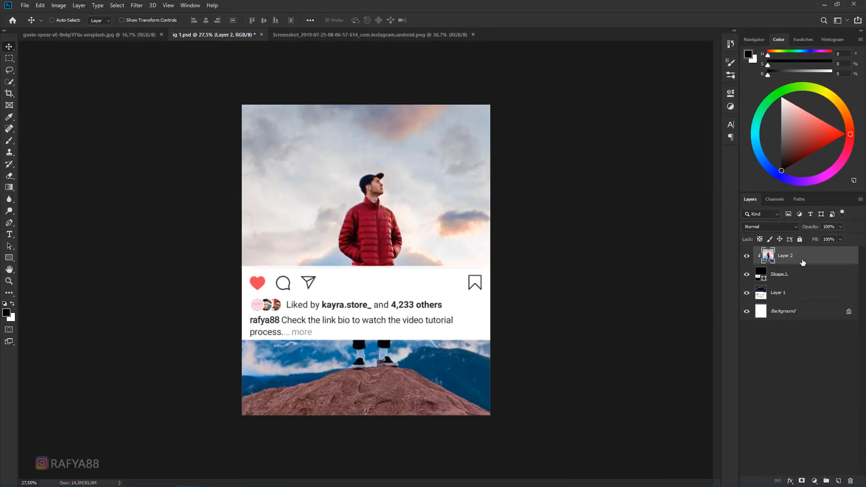
Duplicate the clipped photo layer and preview the copy over the post at 19% opacity, returning it to 100%.
key(ctrl+j)
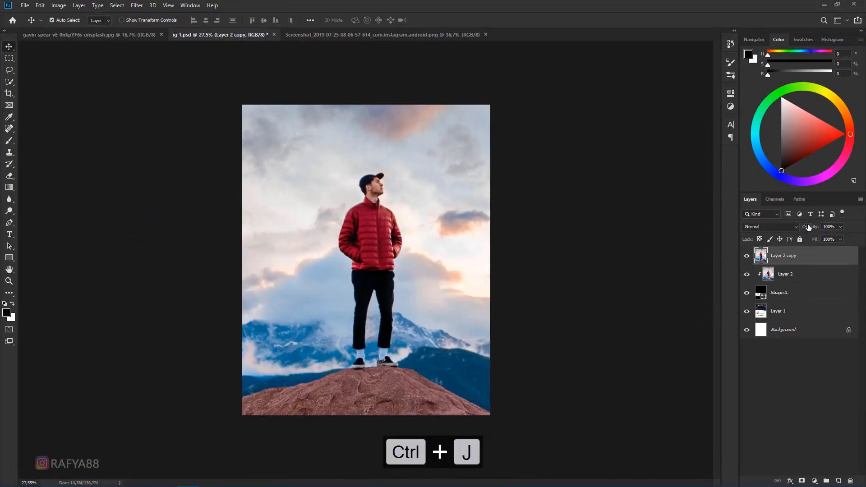
mouse_move(808, 226)
mouse_down()
mouse_move(767, 229)
mouse_move(813, 229)
mouse_up()
scroll(458, 320, up, 7)
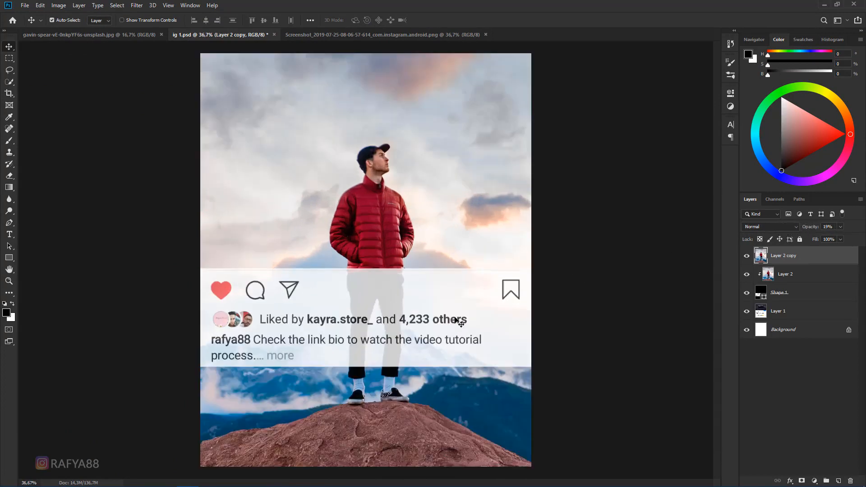
drag(441, 346, 430, 286)
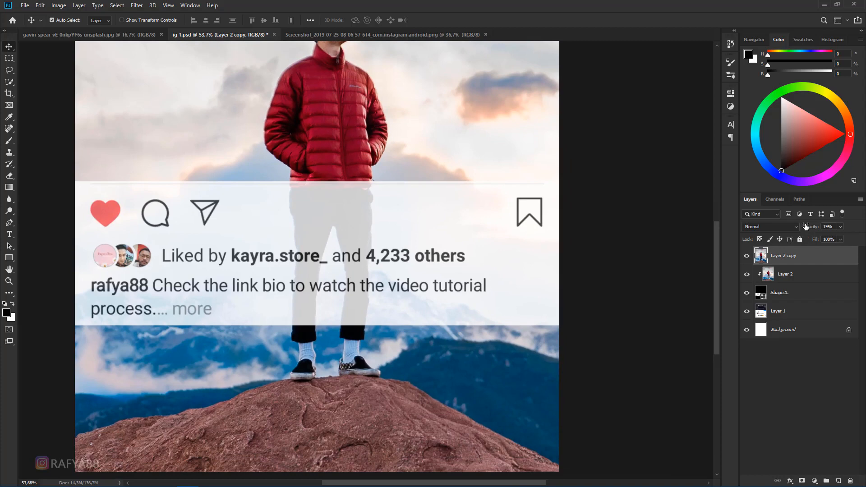
drag(805, 226, 863, 228)
Select the man's trousers, socks, shoes and red jacket on the copied layer using the Quick Selection tool with a 25 px brush.
right_click(9, 82)
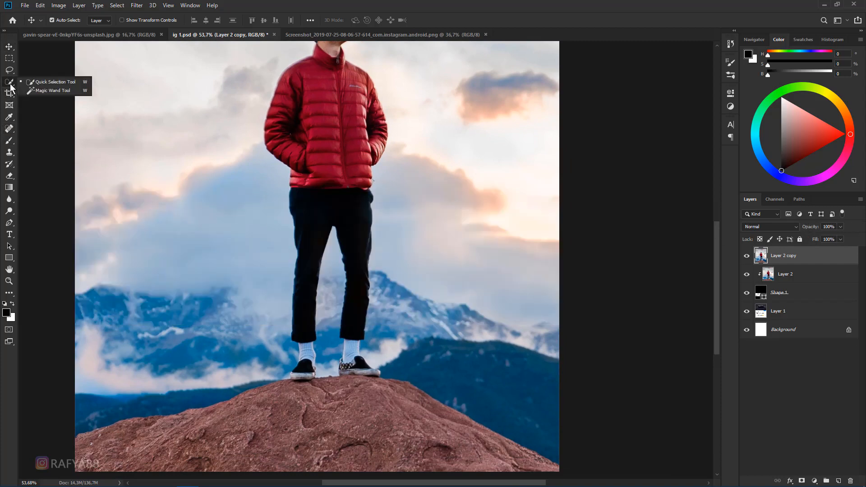
click(37, 81)
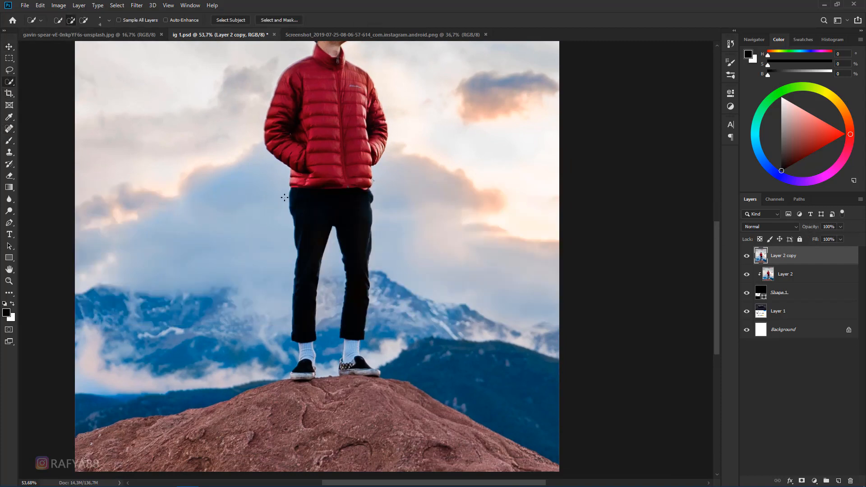
scroll(305, 241, up, 2)
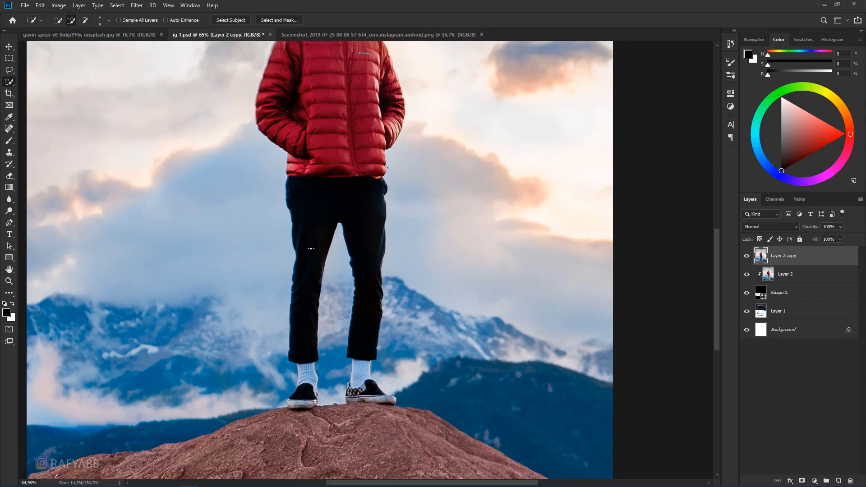
key(bracketright)
key(bracketright)
key(bracketright)
drag(305, 264, 301, 312)
drag(303, 365, 305, 394)
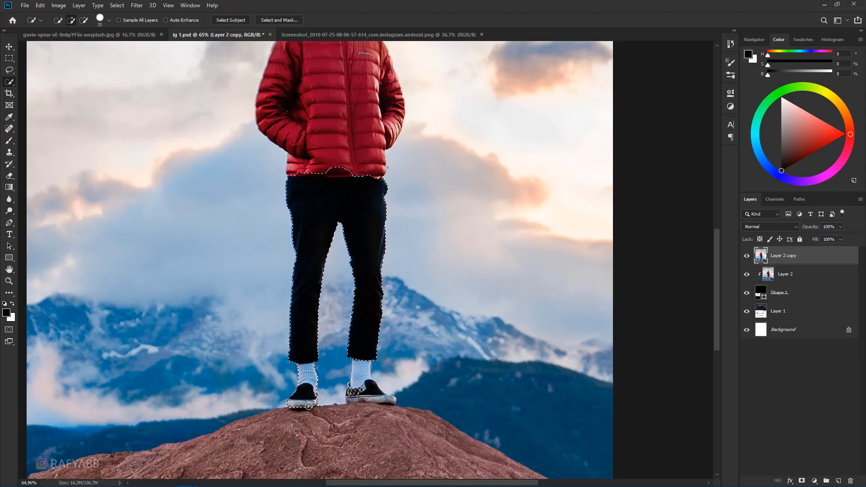
drag(350, 408, 379, 400)
click(371, 146)
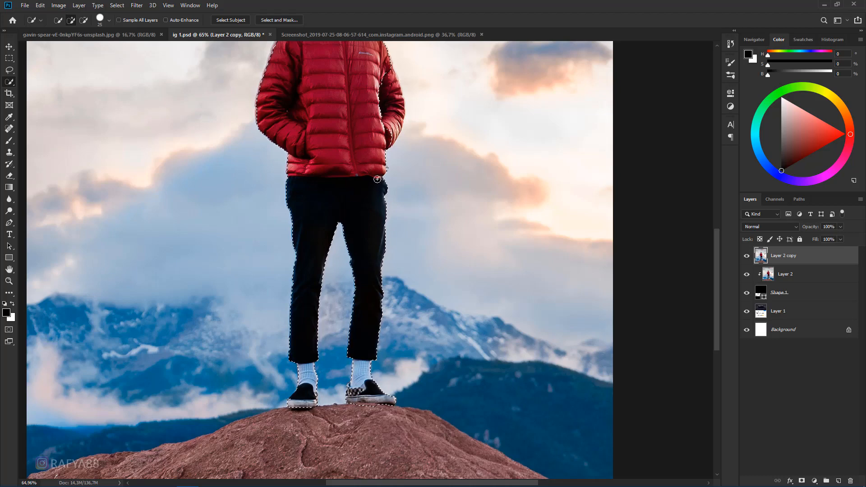
Add a layer mask to Layer 2 copy from the selection of the man.
scroll(327, 277, down, 4)
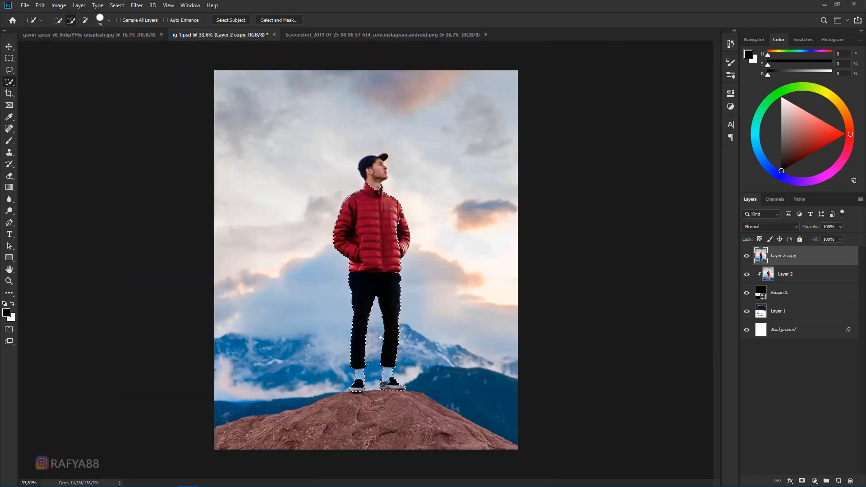
scroll(381, 337, up, 1)
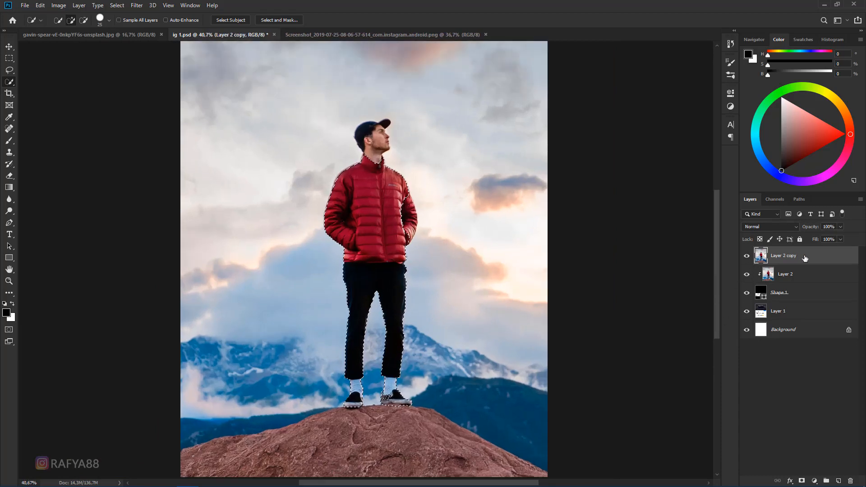
click(802, 481)
scroll(349, 343, down, 1)
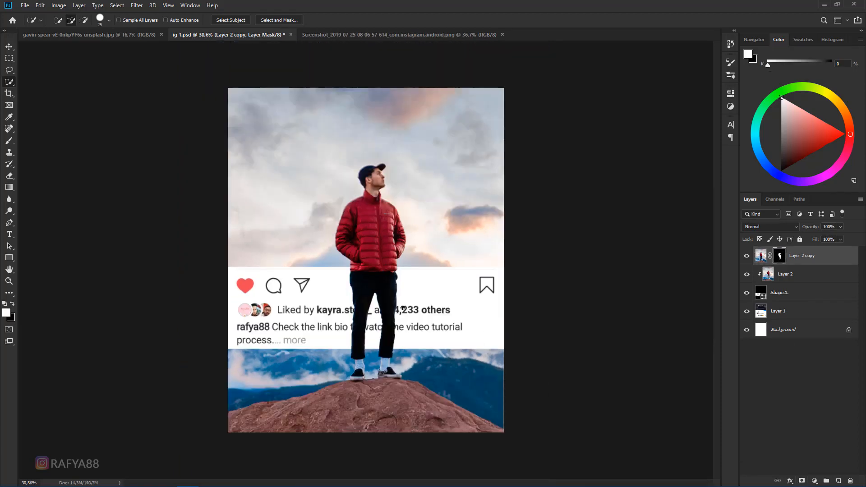
Refine the man's layer mask in Select and Mask with a 1 px edge radius and a Shift Edge of -17%.
scroll(350, 343, up, 3)
scroll(349, 344, up, 3)
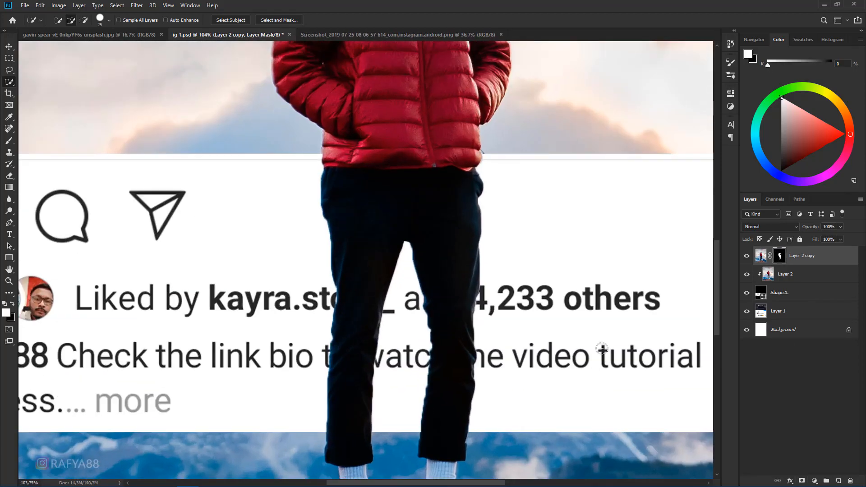
right_click(779, 255)
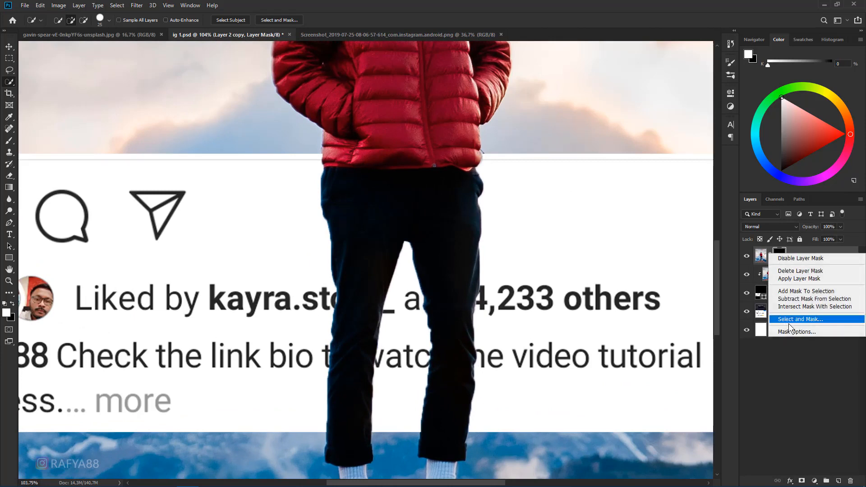
click(791, 321)
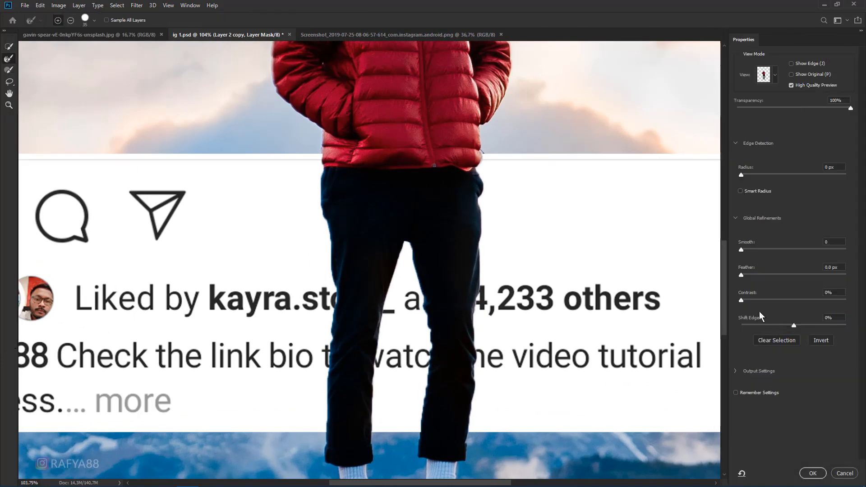
click(744, 174)
drag(791, 324, 782, 327)
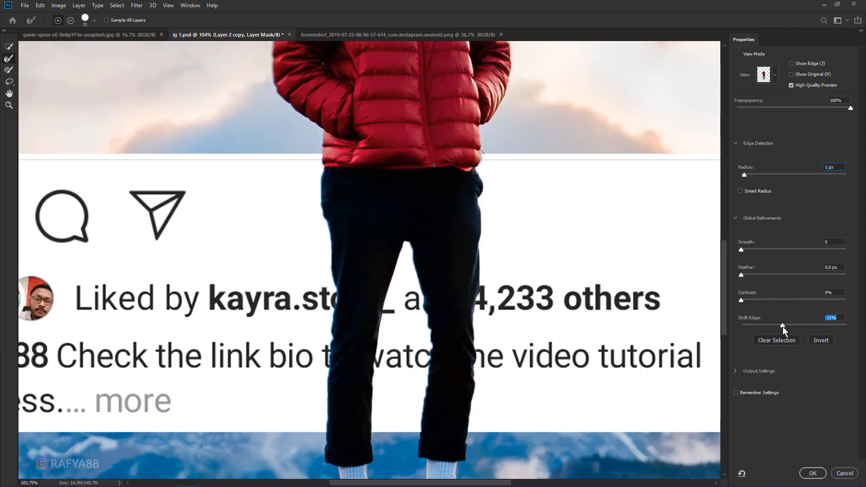
click(742, 249)
drag(742, 250, 740, 250)
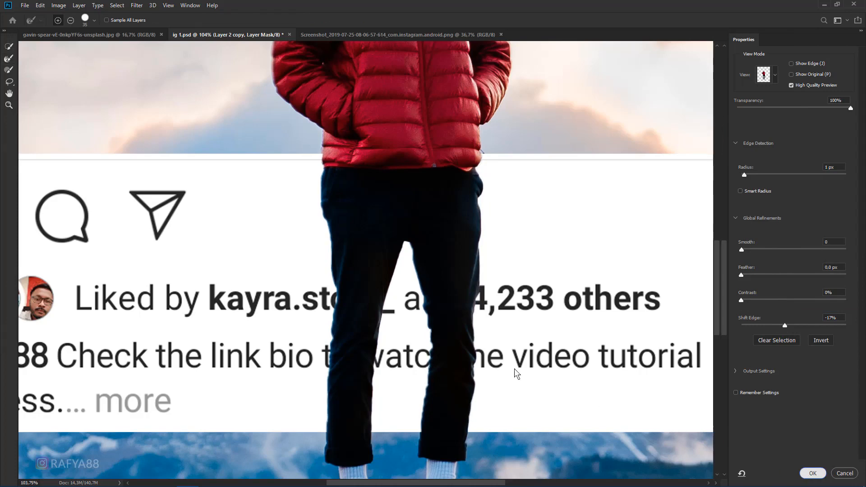
key(Return)
Add a Drop Shadow to Layer 2 copy with a 43° angle, 38 px distance and 68 px size.
scroll(409, 311, down, 3)
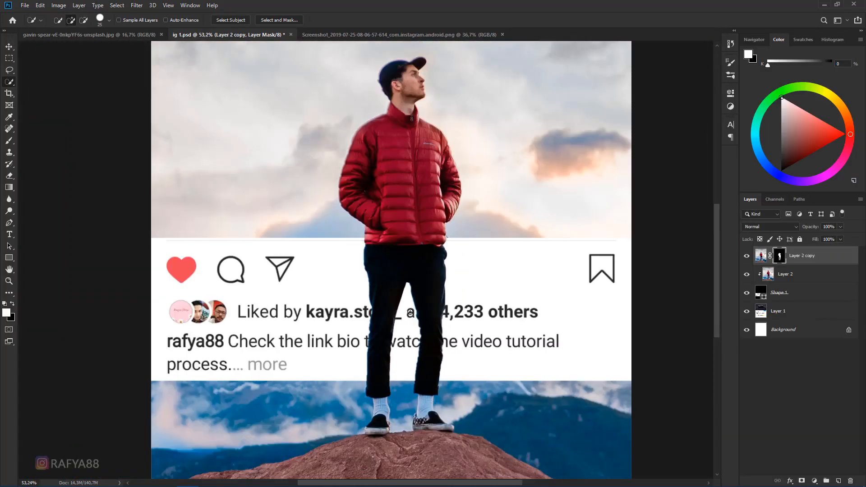
scroll(410, 311, down, 2)
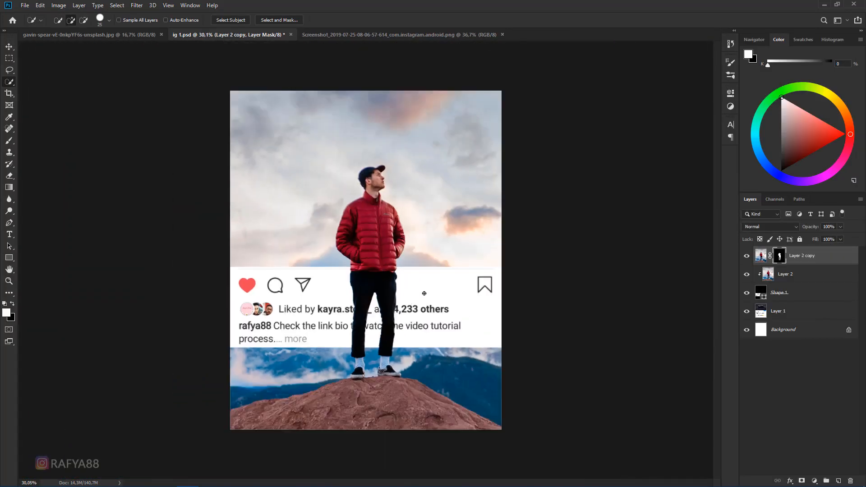
click(815, 261)
right_click(838, 259)
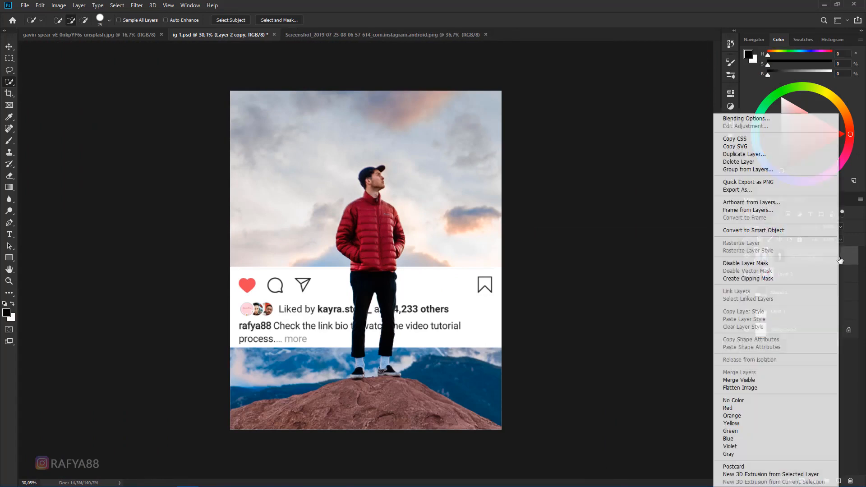
click(781, 118)
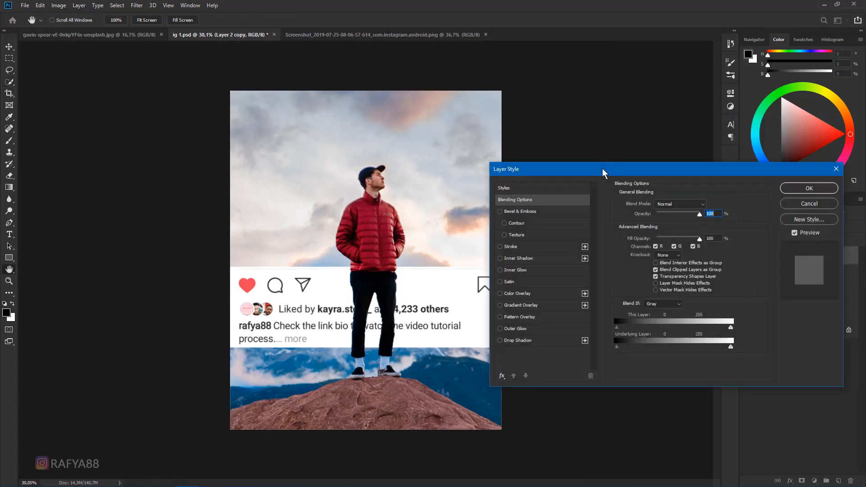
drag(602, 168, 628, 139)
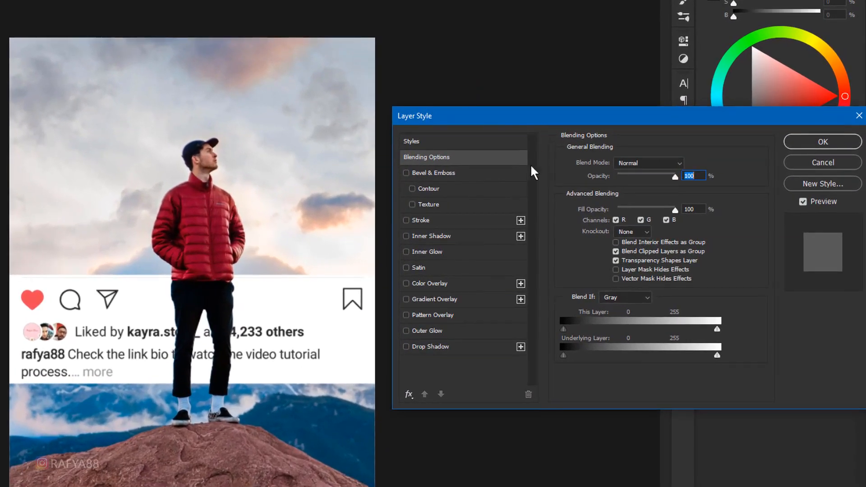
click(431, 346)
drag(623, 200, 624, 190)
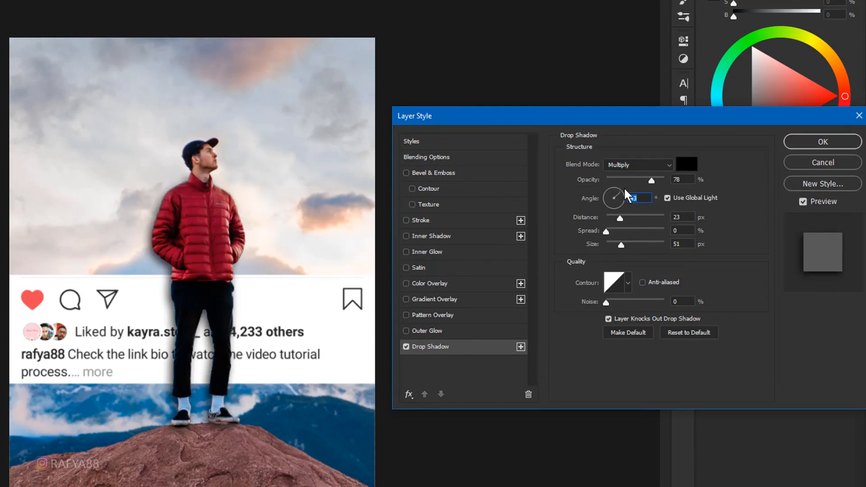
mouse_move(620, 244)
mouse_down()
mouse_move(627, 215)
mouse_move(621, 242)
mouse_up()
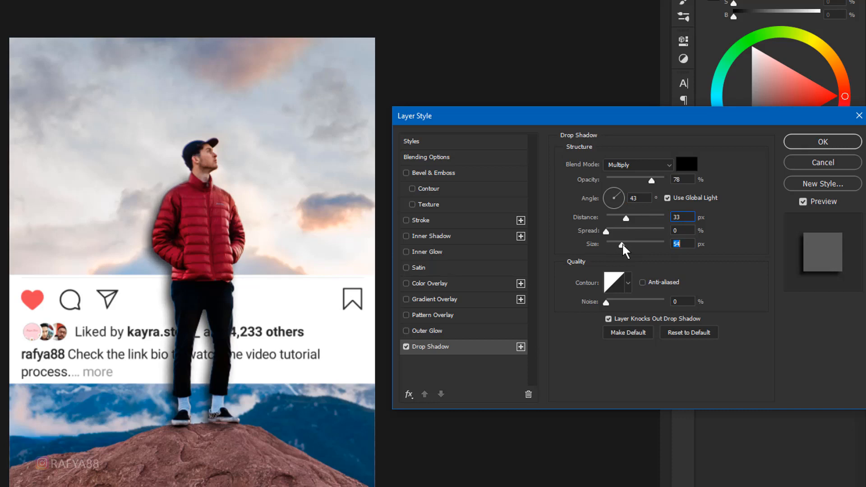
drag(626, 217, 625, 245)
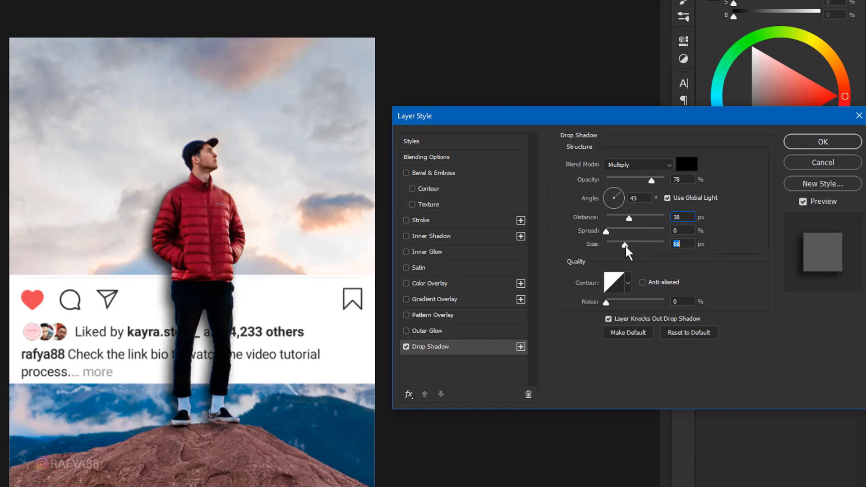
click(785, 143)
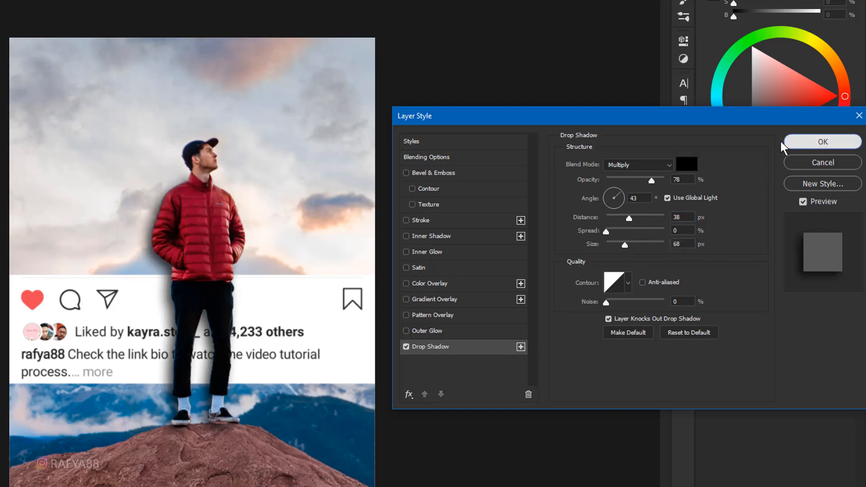
Convert the drop shadow effect of Layer 2 copy into a separate layer with Create Layer.
scroll(207, 355, down, 4)
scroll(208, 374, up, 4)
scroll(206, 380, up, 3)
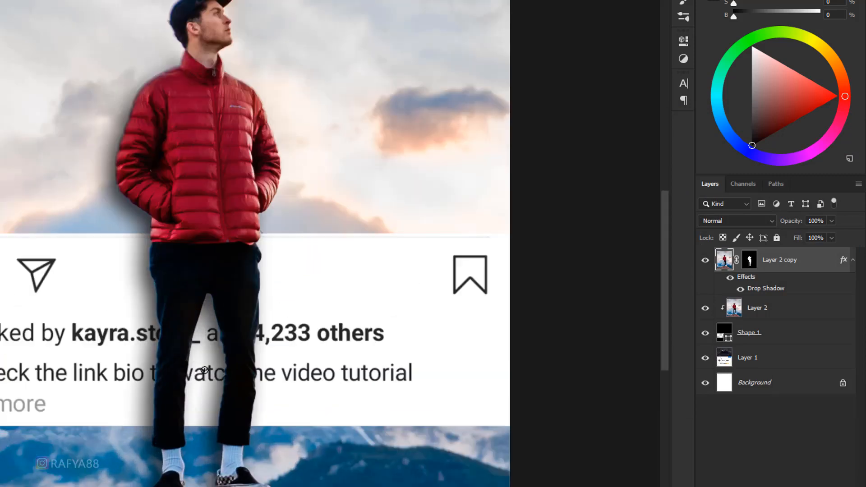
right_click(851, 260)
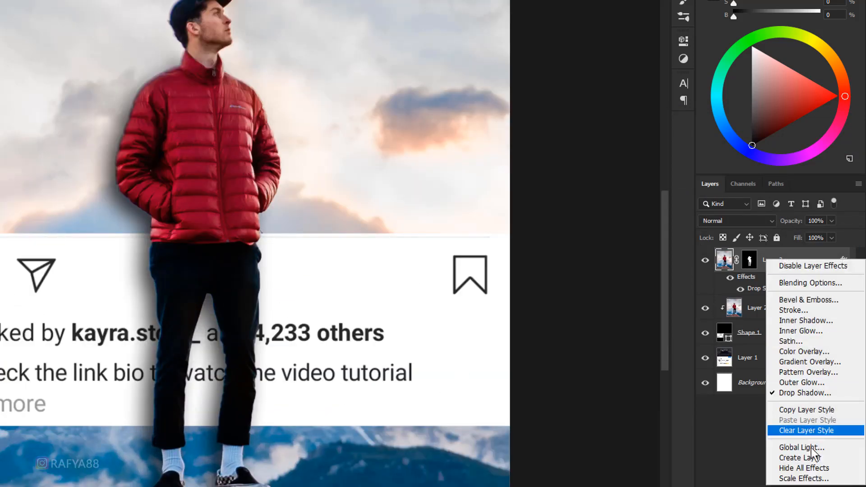
click(834, 459)
click(244, 163)
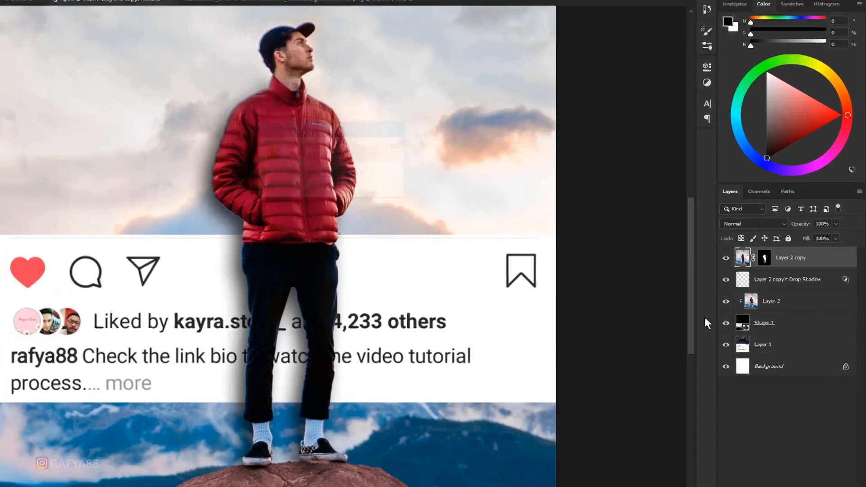
Select the separate drop shadow layer of Layer 2 copy.
click(765, 284)
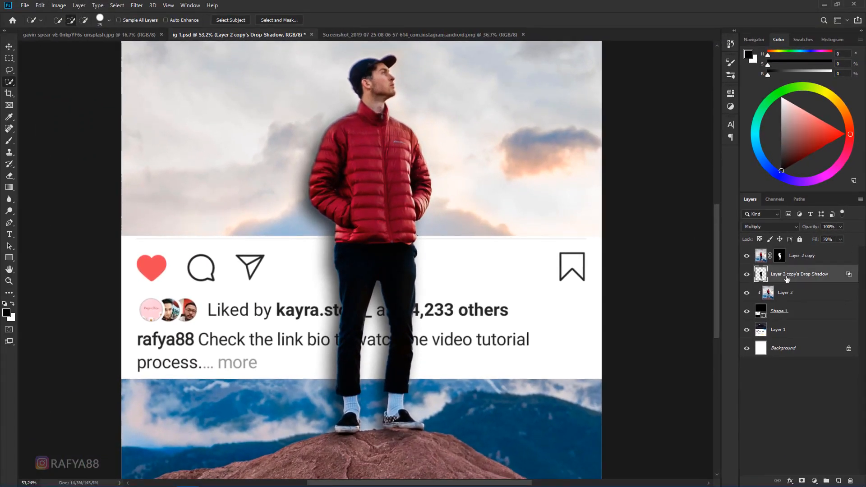
drag(787, 278, 791, 319)
scroll(381, 311, down, 5)
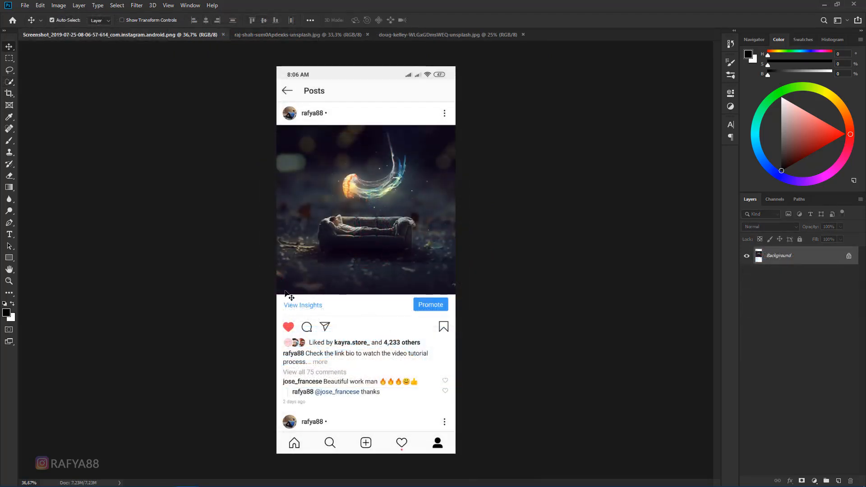
Create a new white RGB document of 2000 × 2500 px at 300 pixels per inch.
click(25, 6)
click(45, 16)
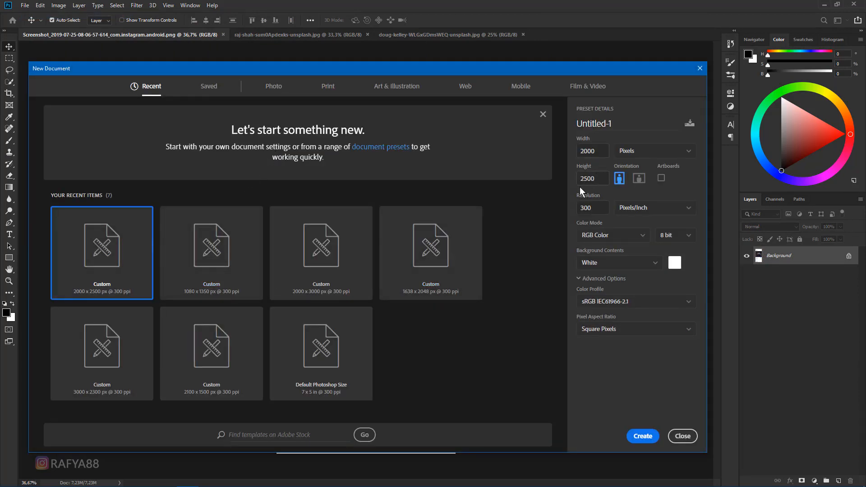
click(642, 435)
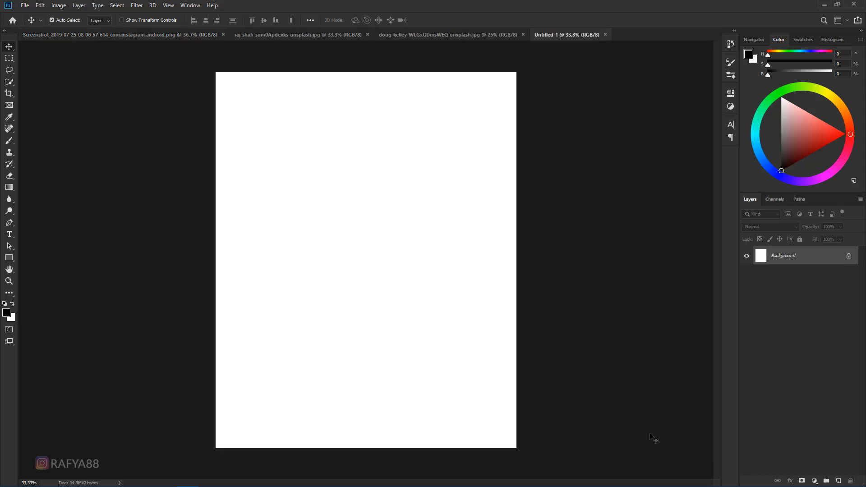
Copy the Instagram post screenshot into the new Untitled-1 document as a layer.
click(171, 37)
drag(316, 130, 350, 181)
scroll(354, 182, down, 2)
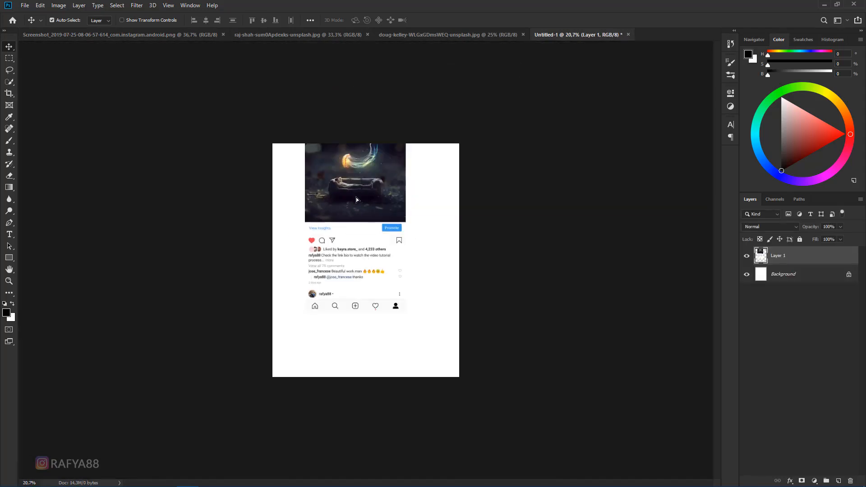
Scale the Instagram screenshot layer to 187.42% to fill the canvas width and move it up to Y 801.73 px.
key(ctrl+t)
mouse_move(406, 344)
mouse_down()
mouse_move(462, 411)
mouse_move(446, 421)
mouse_move(396, 345)
mouse_up()
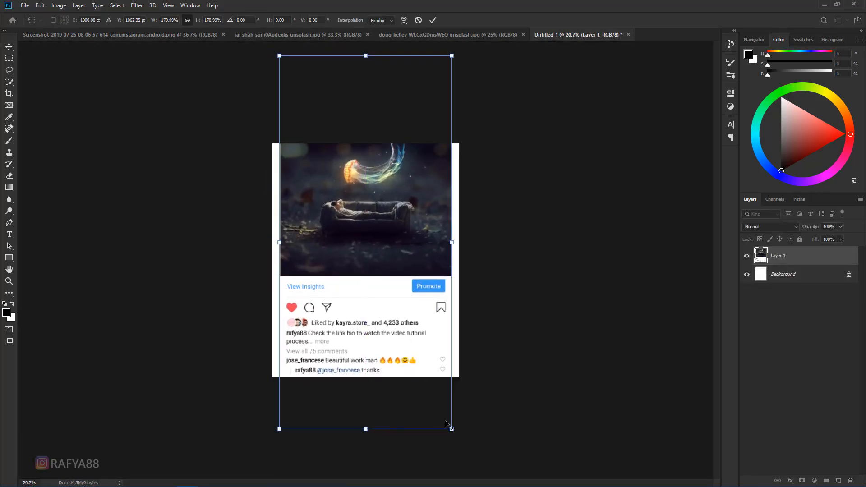
drag(451, 429, 463, 438)
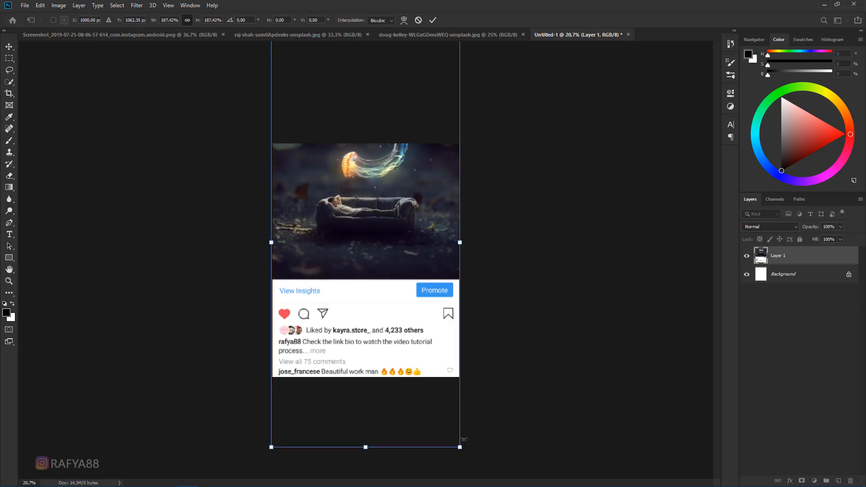
drag(428, 361, 427, 335)
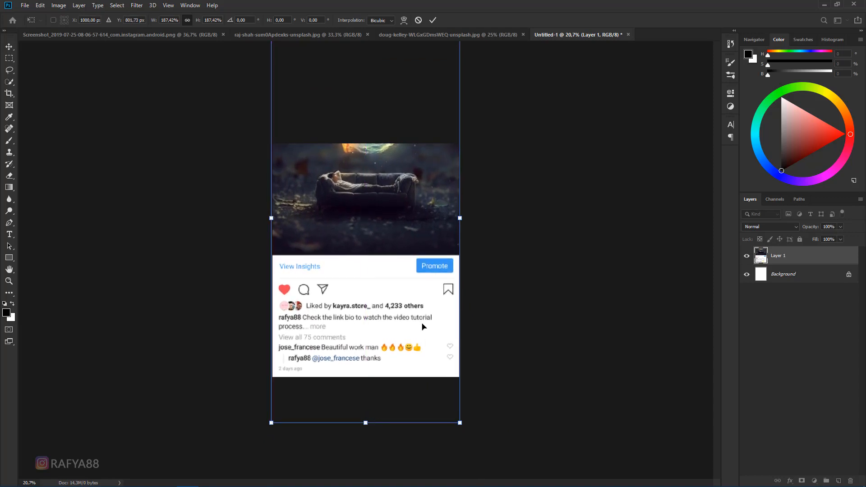
key(Return)
key(ctrl+plus)
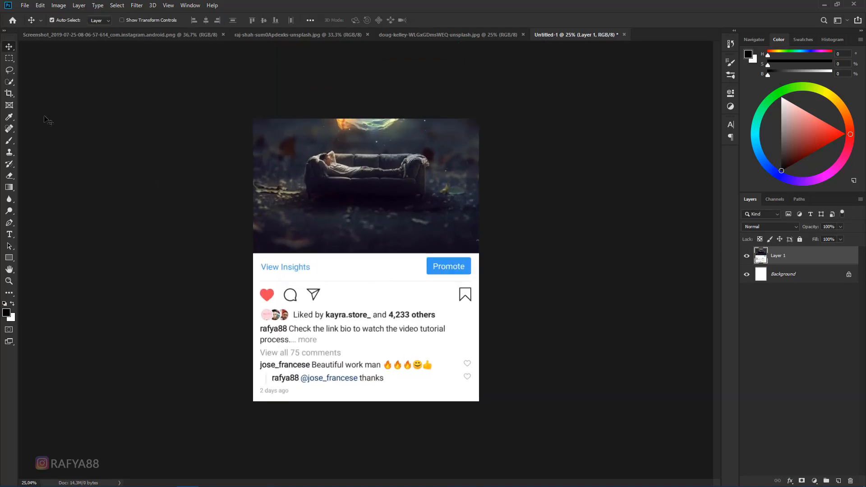
Draw a closed black Pen shape of about 2264 × 1622 px covering the post photo down to just above the heart icon row.
click(10, 222)
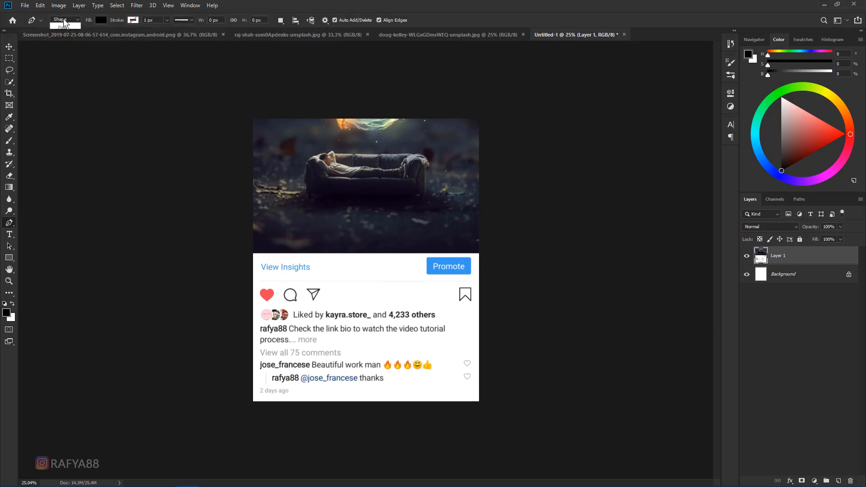
click(66, 20)
click(71, 28)
click(244, 97)
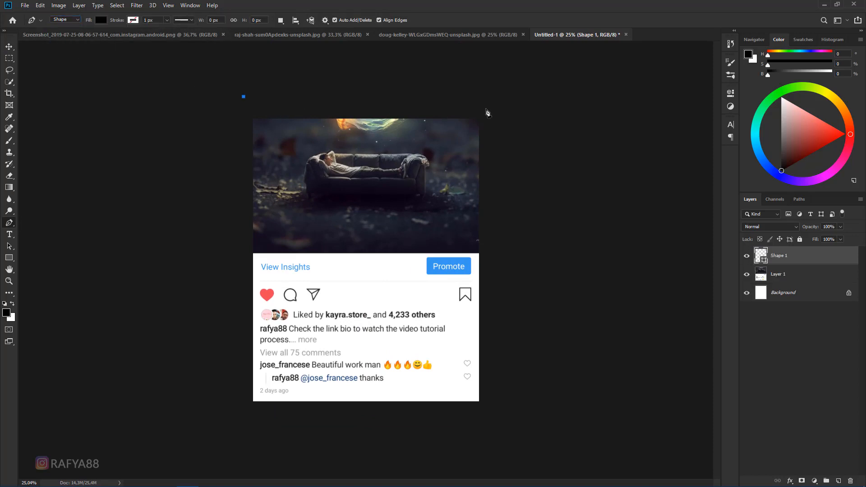
click(499, 109)
key(ctrl+plus)
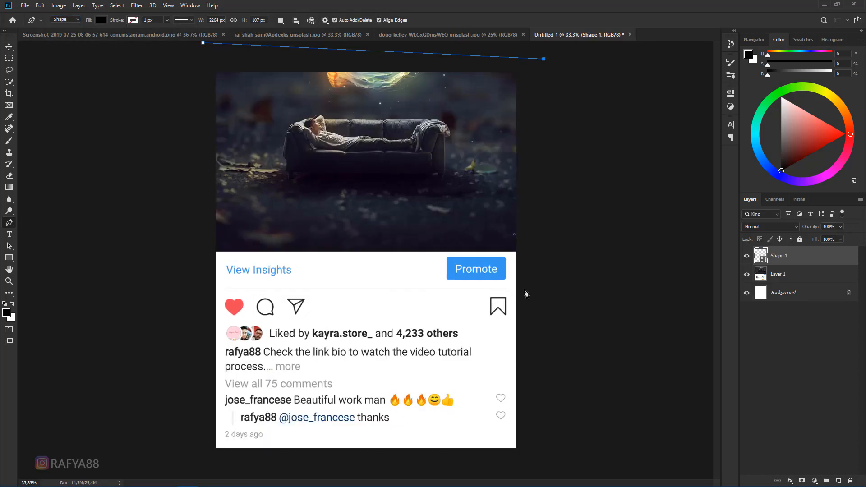
click(523, 287)
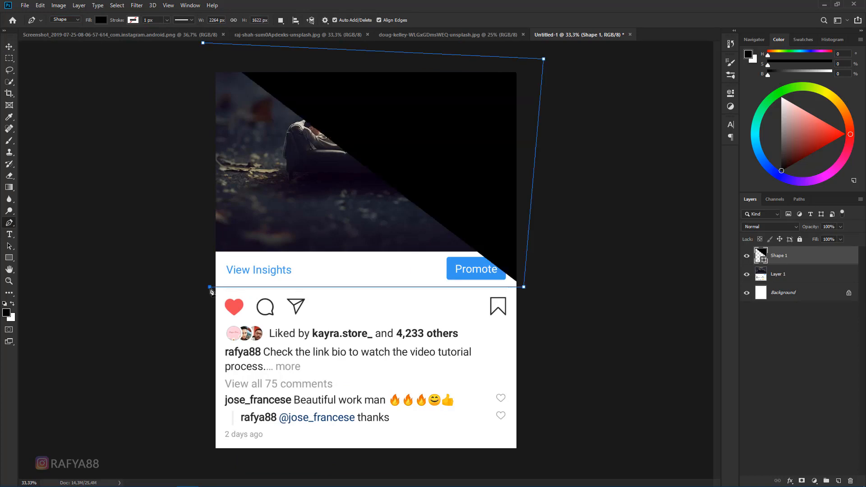
click(210, 287)
click(203, 46)
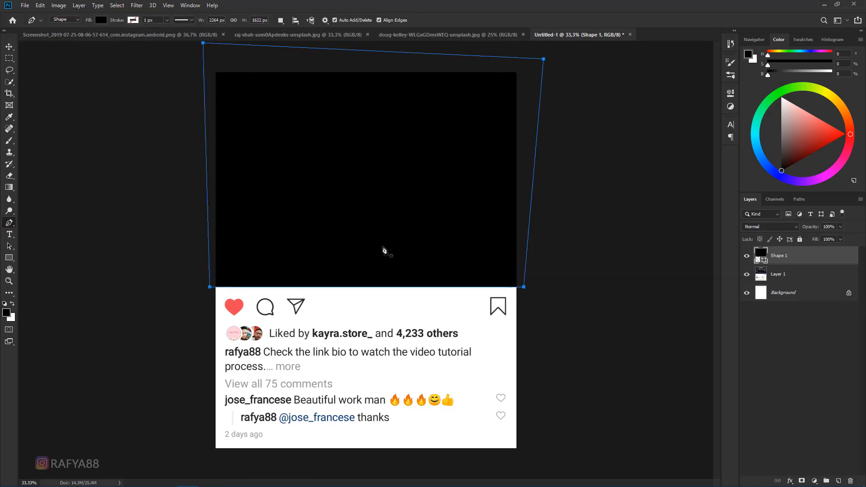
key(ctrl+minus)
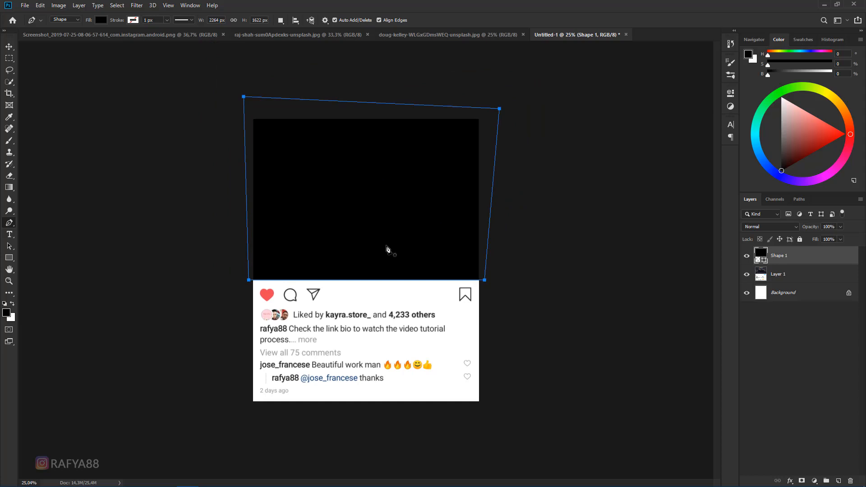
scroll(387, 247, up, 1)
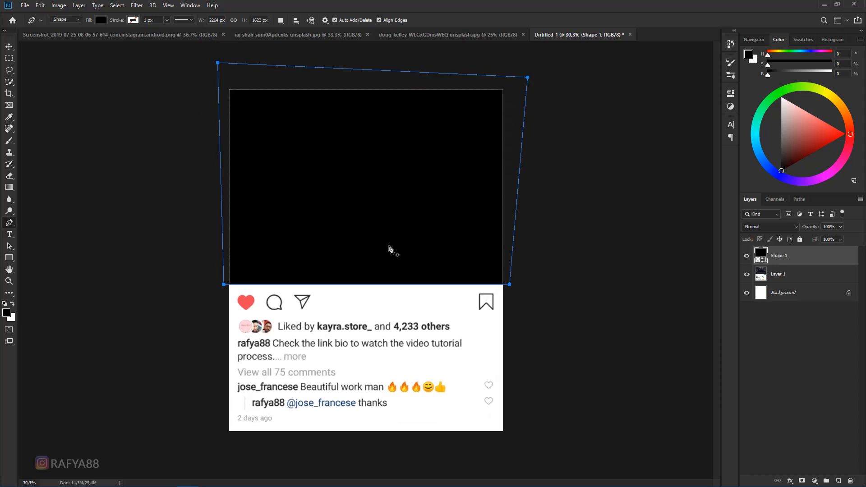
Copy the photo of the jumping man into the Untitled-1 document above Shape 1.
click(399, 36)
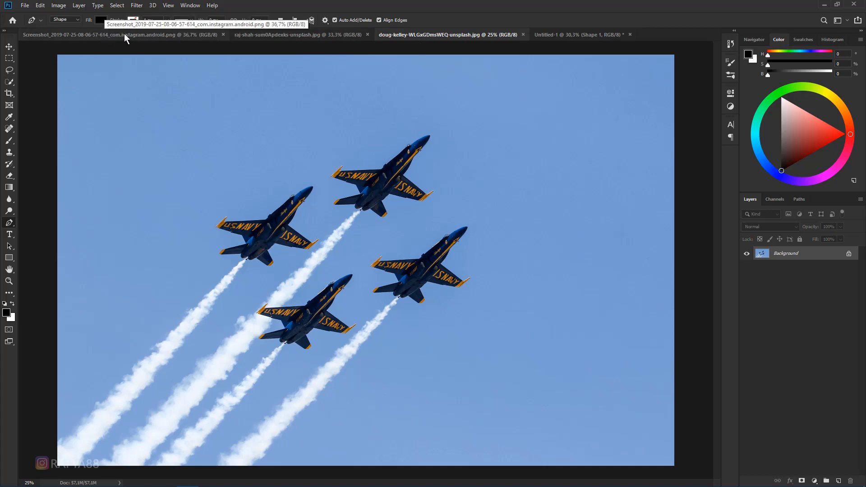
click(264, 35)
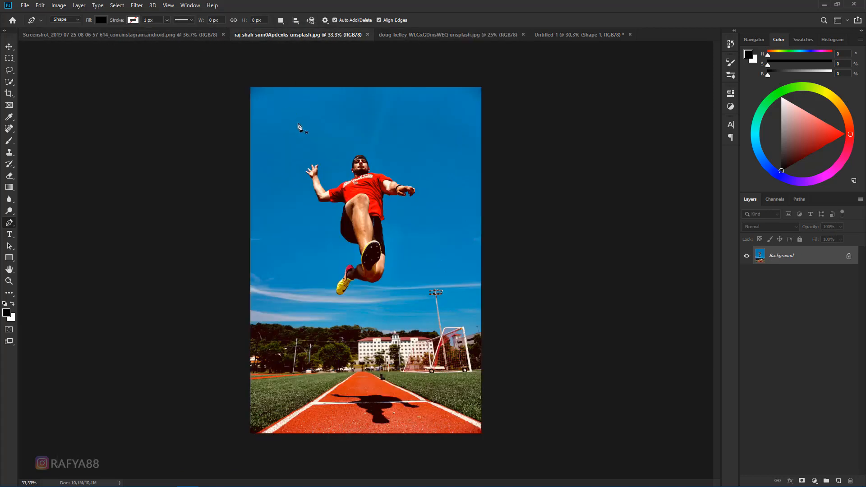
key(v)
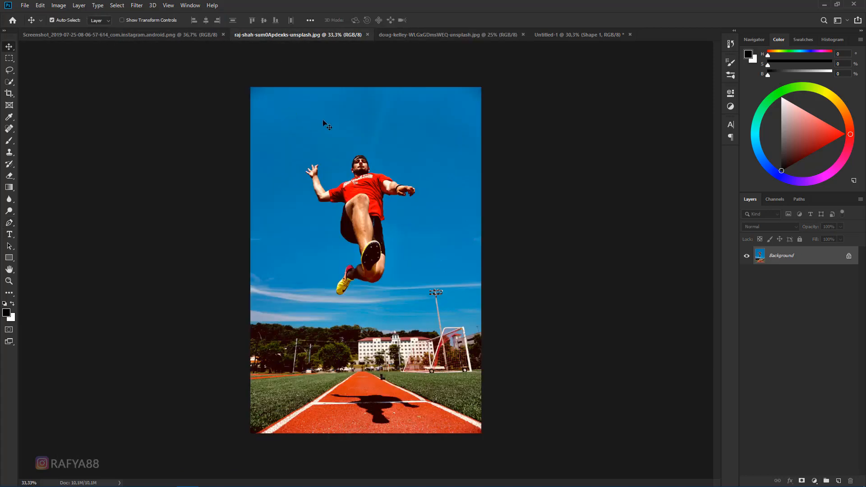
click(586, 35)
drag(587, 37, 365, 170)
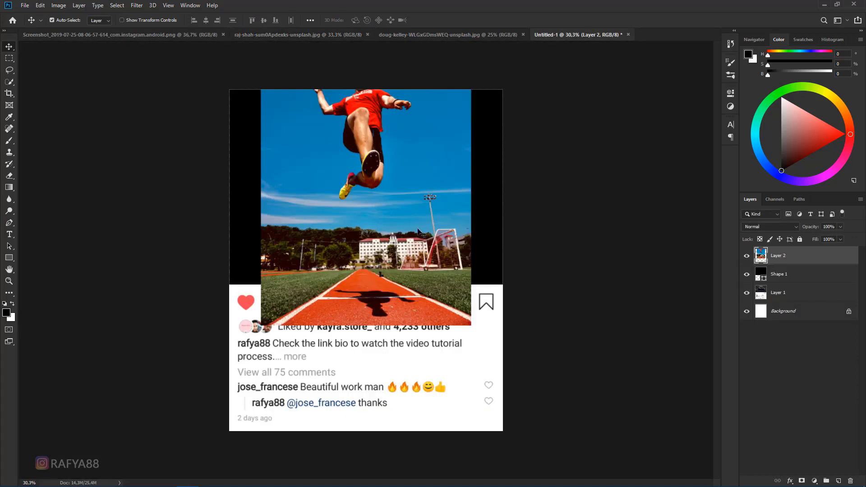
Set Layer 2 to 68% opacity, scale it to 161.07% and position the jumping man's legs over the post's icons and caption.
drag(378, 217, 377, 261)
scroll(378, 261, down, 2)
key(ctrl+t)
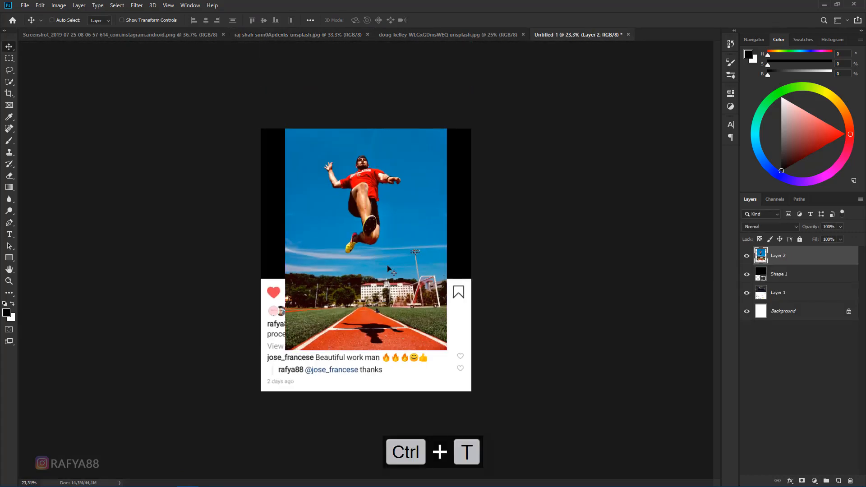
drag(441, 351, 470, 405)
drag(812, 227, 798, 231)
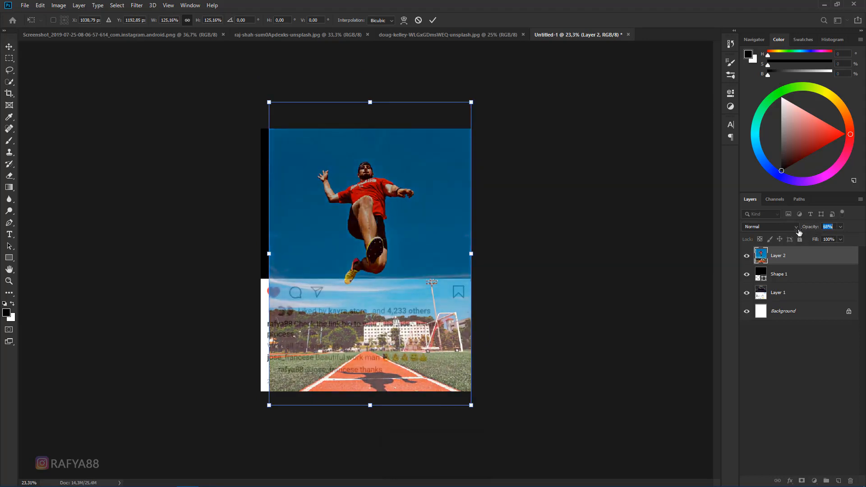
drag(435, 274, 437, 321)
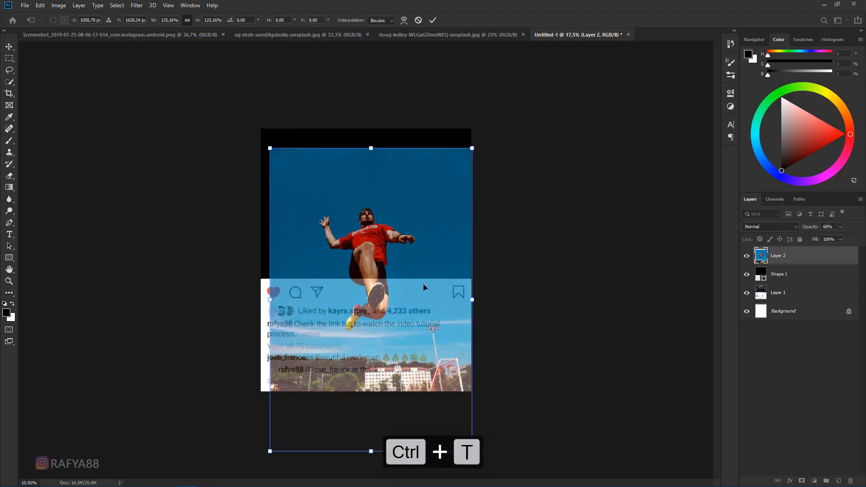
scroll(366, 260, down, 2)
mouse_move(439, 393)
mouse_down()
mouse_move(469, 399)
mouse_move(482, 416)
mouse_move(464, 399)
mouse_move(435, 397)
mouse_move(432, 372)
mouse_move(432, 383)
mouse_up()
mouse_move(461, 421)
mouse_down()
mouse_move(466, 410)
mouse_move(448, 426)
mouse_up()
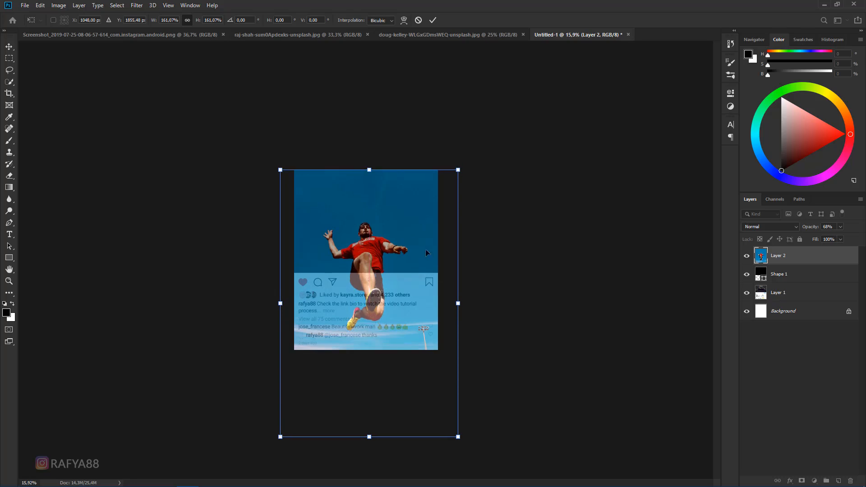
key(Return)
Restore the opacity of Layer 2 to 100%.
key(ctrl+plus)
key(ctrl+plus)
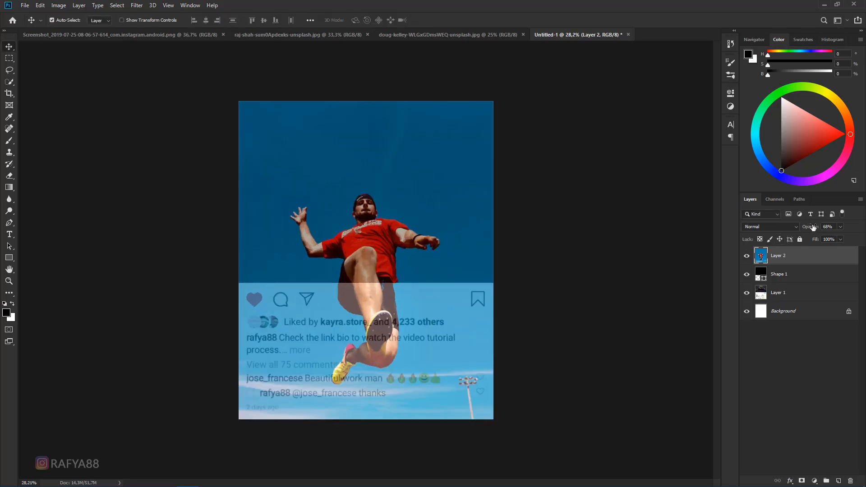
drag(804, 227, 850, 229)
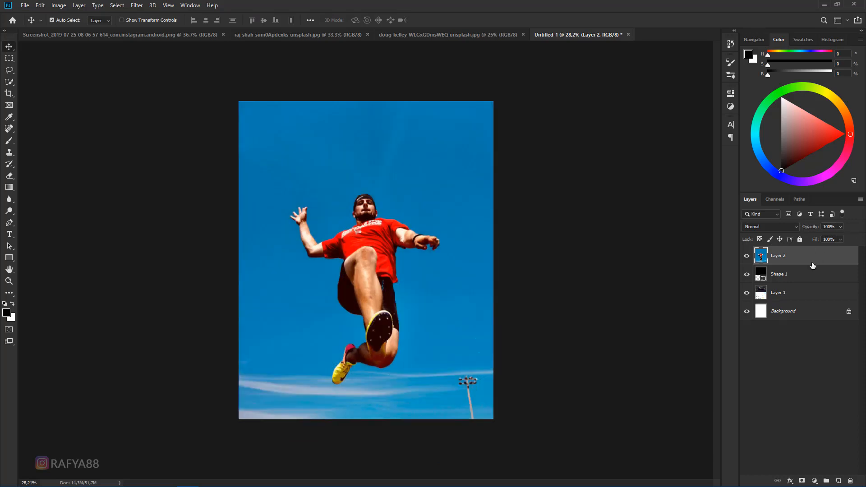
Clip Layer 2 to Shape 1 with a clipping mask.
key(ctrl+j)
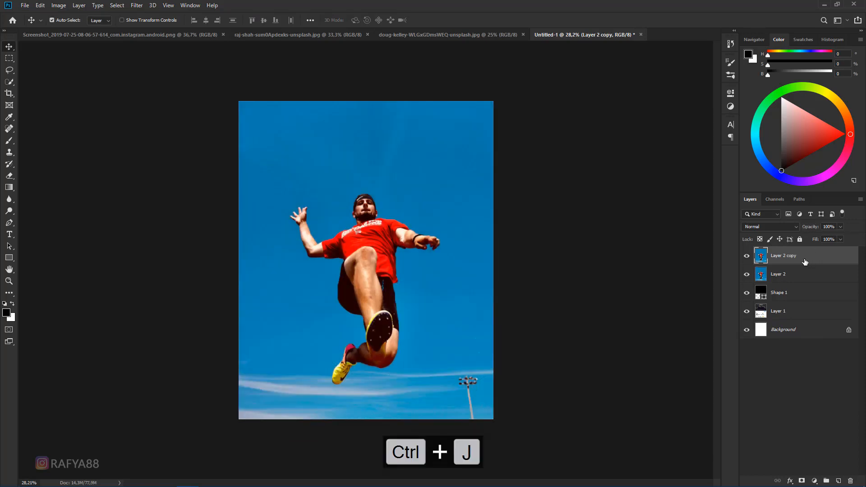
key(ctrl+z)
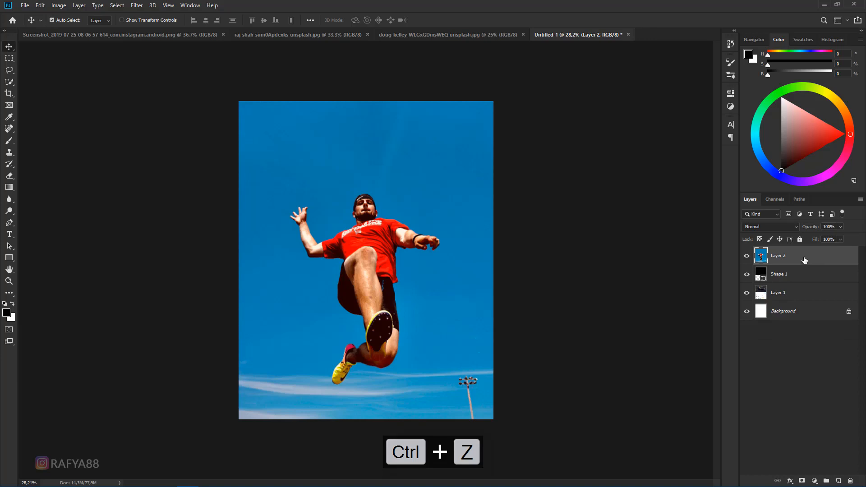
right_click(798, 260)
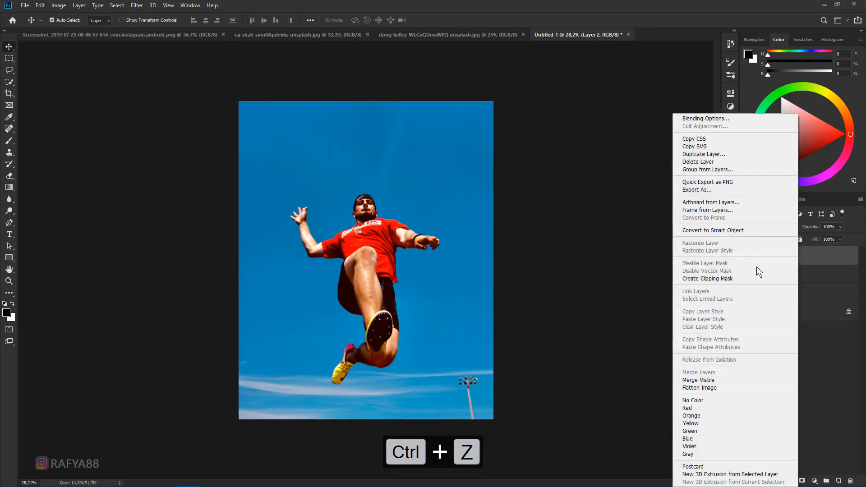
click(742, 277)
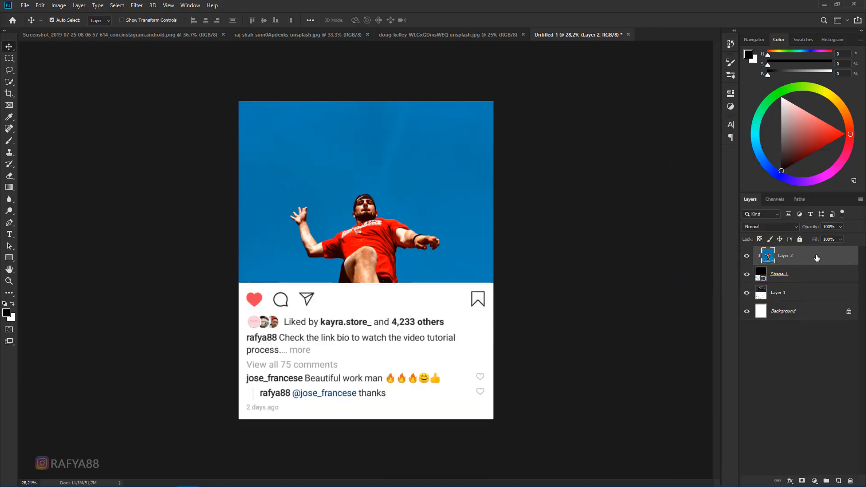
Duplicate Layer 2 and select the man's legs, shorts, lower shirt and shoes on the copy with the Quick Selection tool.
key(ctrl+j)
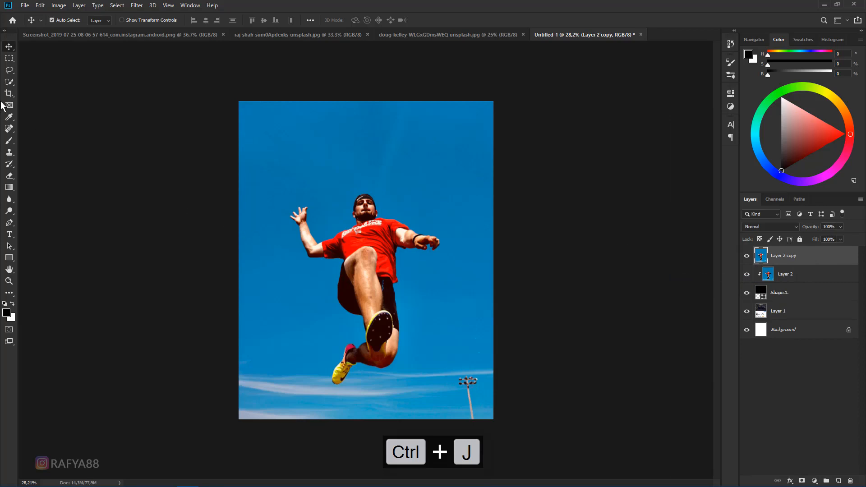
click(9, 81)
scroll(360, 300, up, 5)
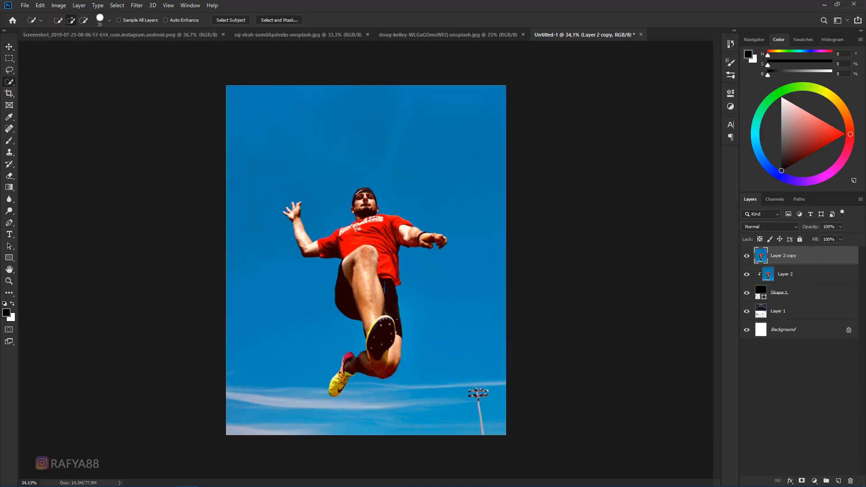
mouse_move(350, 389)
mouse_down()
mouse_move(384, 388)
mouse_move(405, 289)
mouse_move(383, 316)
mouse_move(382, 235)
mouse_move(361, 194)
mouse_move(384, 255)
mouse_move(417, 226)
mouse_move(413, 236)
mouse_move(400, 211)
mouse_move(404, 194)
mouse_up()
scroll(399, 345, up, 2)
scroll(360, 321, up, 1)
scroll(360, 321, up, 3)
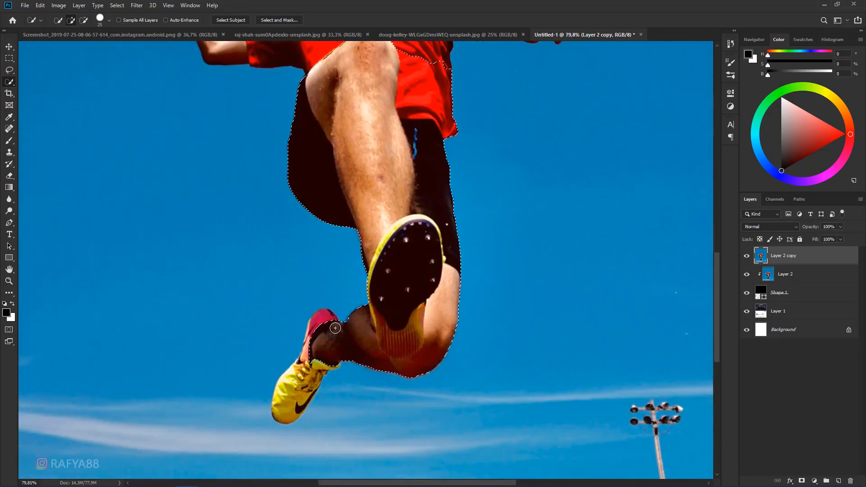
drag(305, 341, 275, 418)
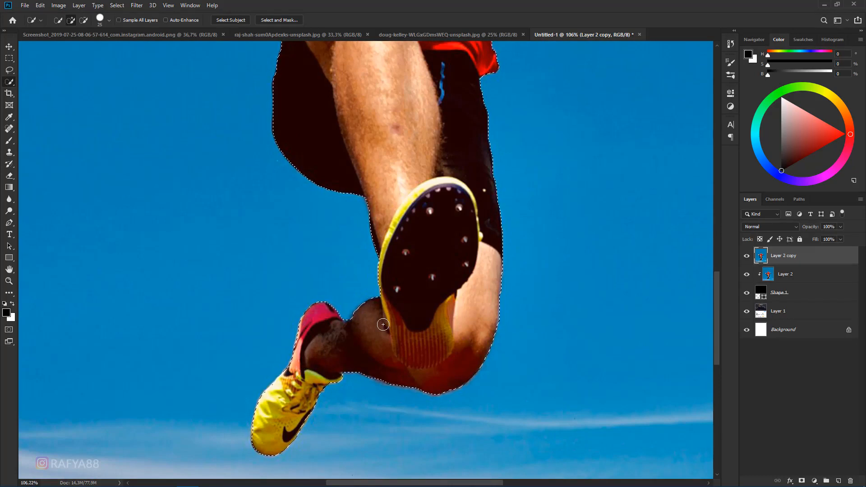
key(ctrl+0)
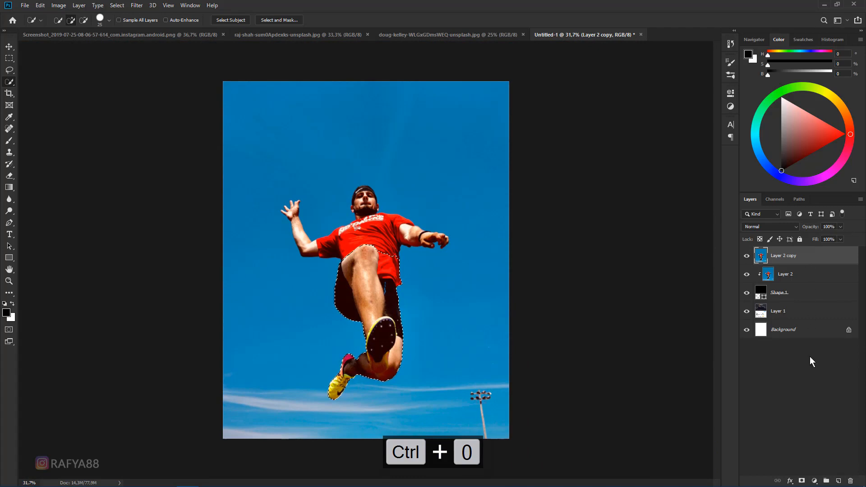
Add a layer mask to Layer 2 copy from the leg selection and check the cutout by toggling the layer's visibility.
click(801, 481)
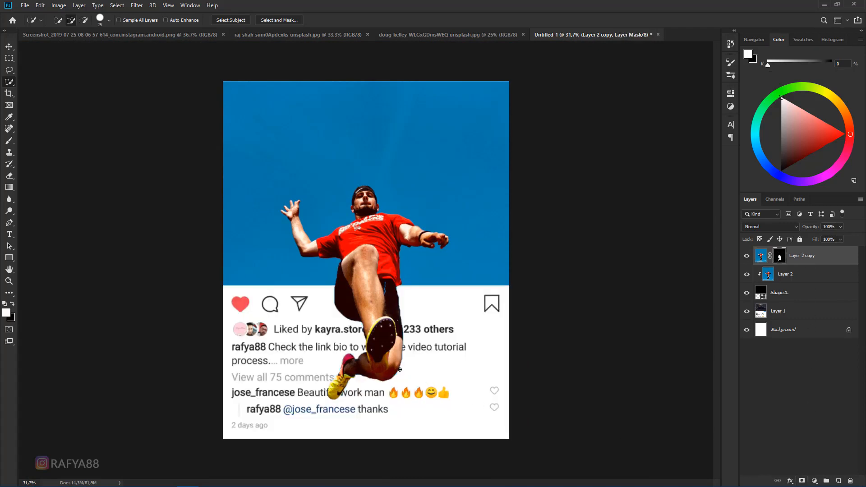
scroll(399, 364, up, 3)
click(746, 256)
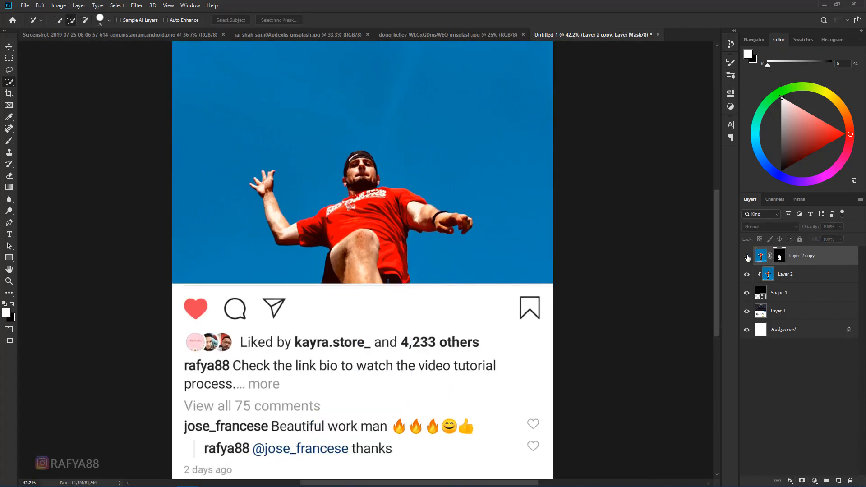
click(746, 256)
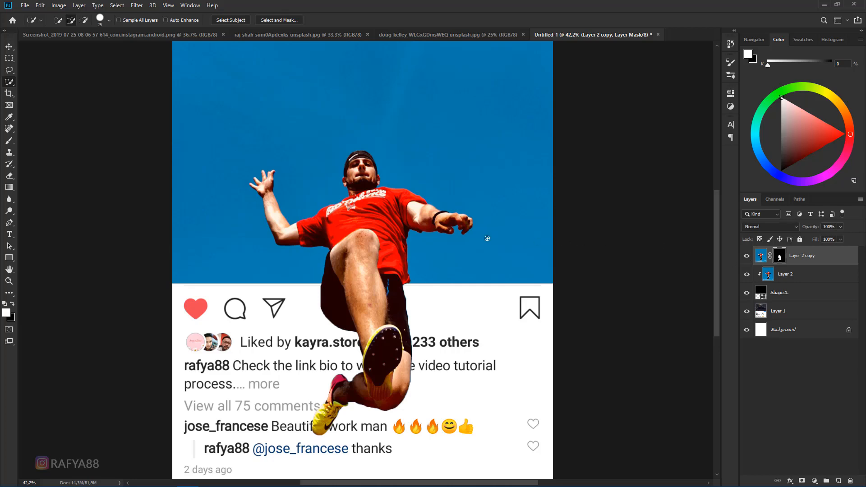
Refine the mask edge of Layer 2 copy with Radius 2 px, Smooth 3 and Shift Edge -41%.
scroll(348, 335, up, 1)
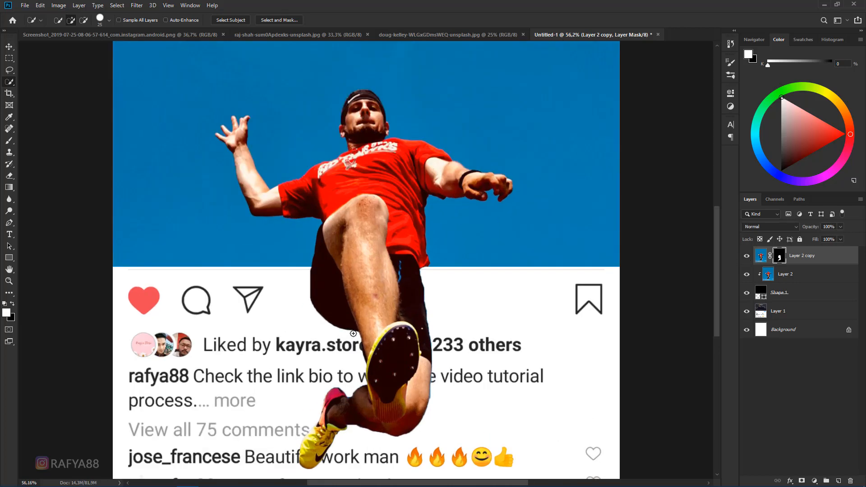
scroll(448, 394, up, 2)
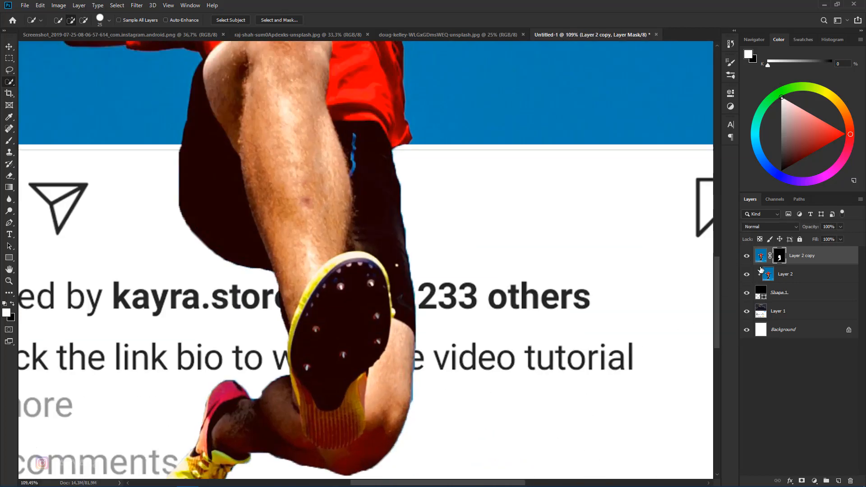
right_click(780, 261)
click(797, 328)
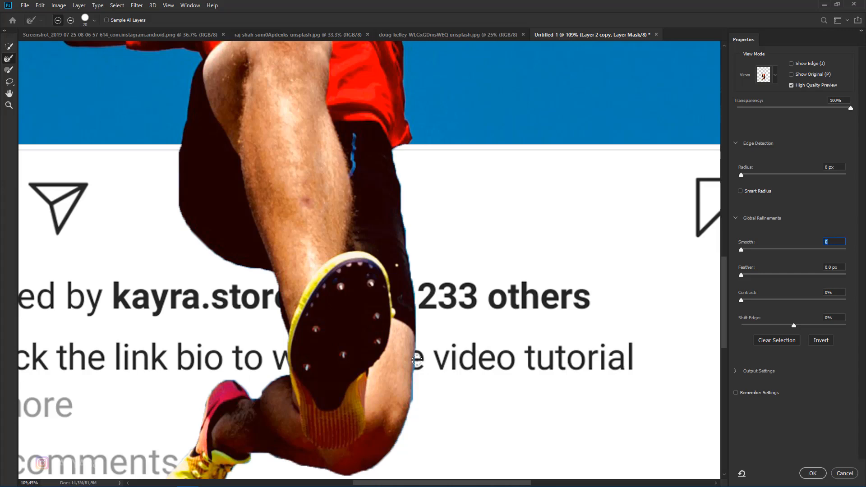
click(745, 249)
click(751, 175)
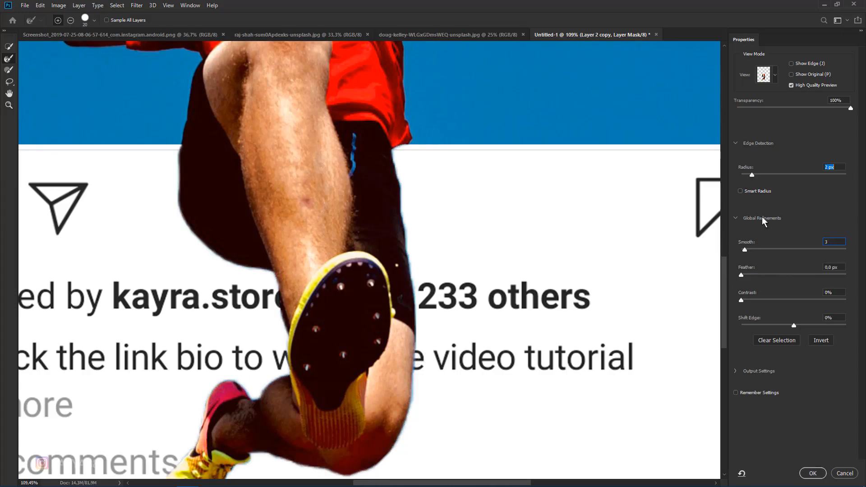
click(772, 324)
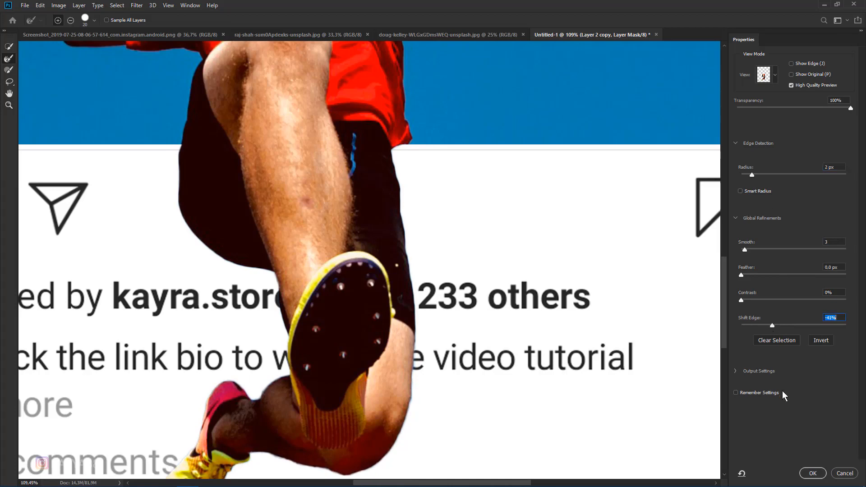
click(808, 471)
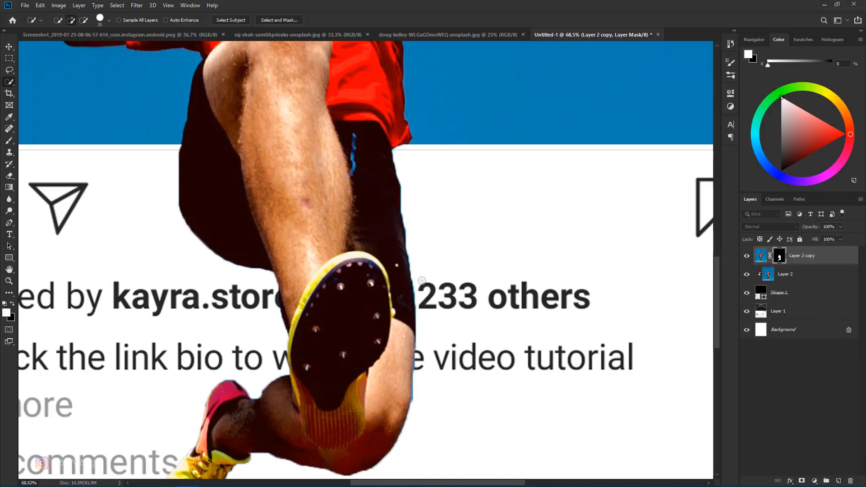
key(ctrl+0)
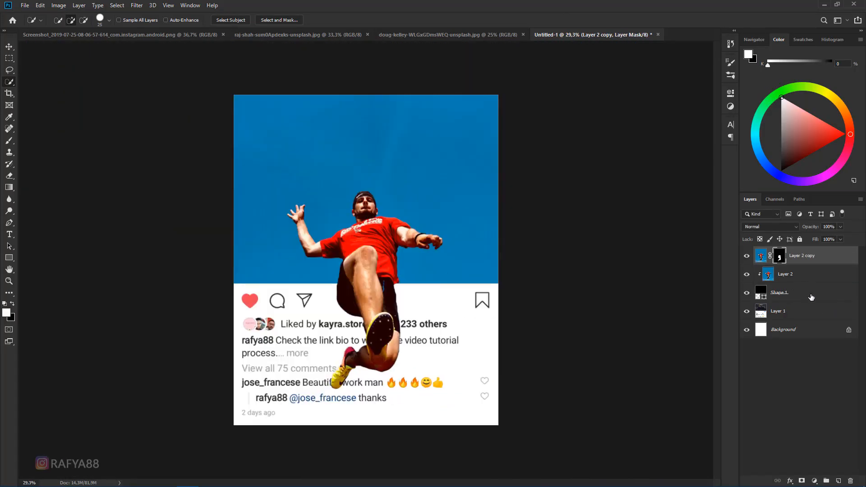
Add a new empty layer directly above Layer 1.
click(808, 316)
click(836, 480)
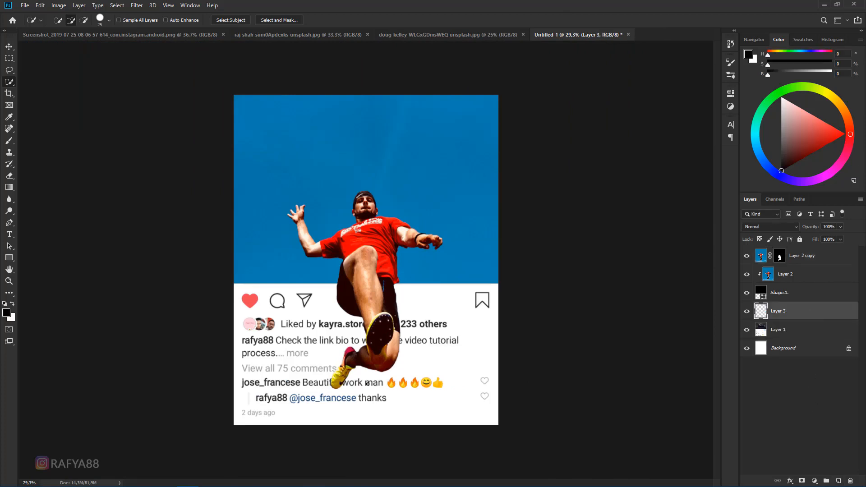
key(ctrl+plus)
Paint a soft black shadow behind the man's shorts and thigh with a 400 px Brush and set Layer 3 to 85% opacity.
right_click(10, 141)
click(45, 142)
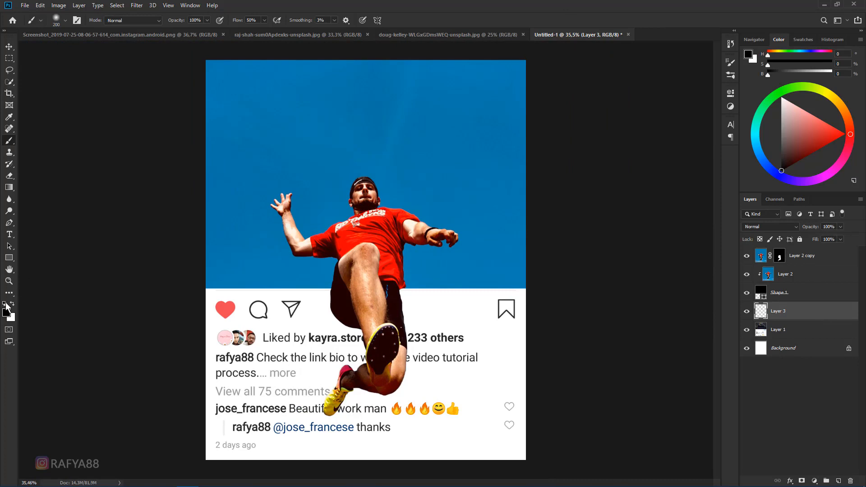
key(bracketright)
key(bracketright)
key(bracketright)
click(347, 340)
click(344, 326)
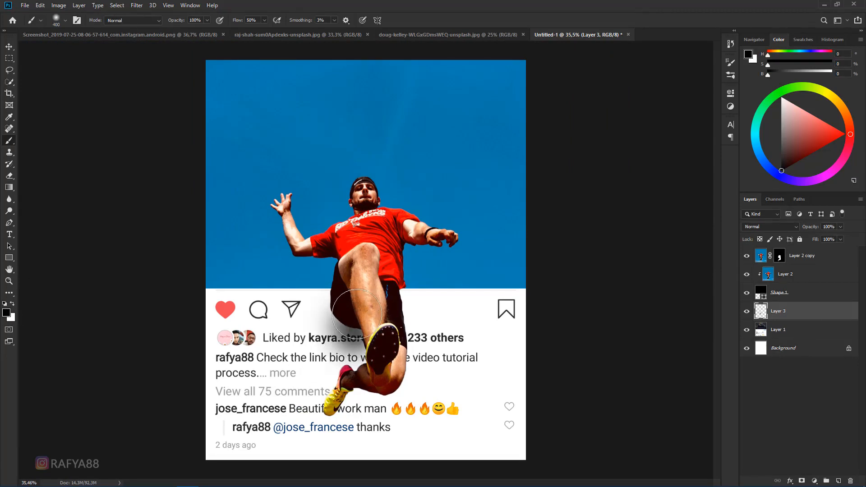
click(345, 308)
click(329, 307)
click(337, 305)
click(333, 302)
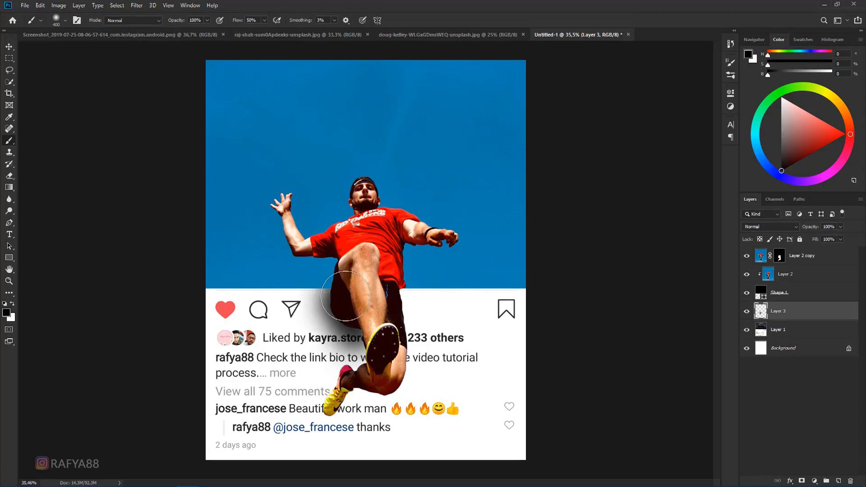
click(333, 286)
drag(814, 229, 808, 229)
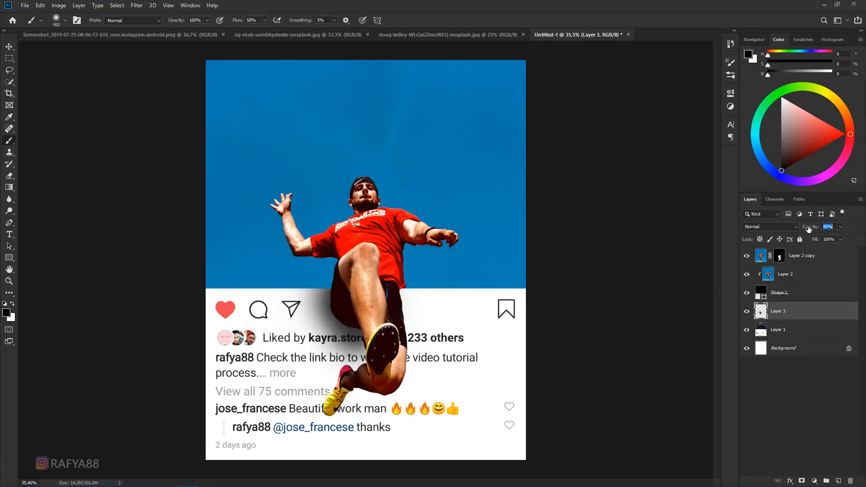
Paint a soft shadow beside the front shoe on a new layer above Layer 3, setting the brush opacity to 40% and the layer's to 59%.
click(838, 480)
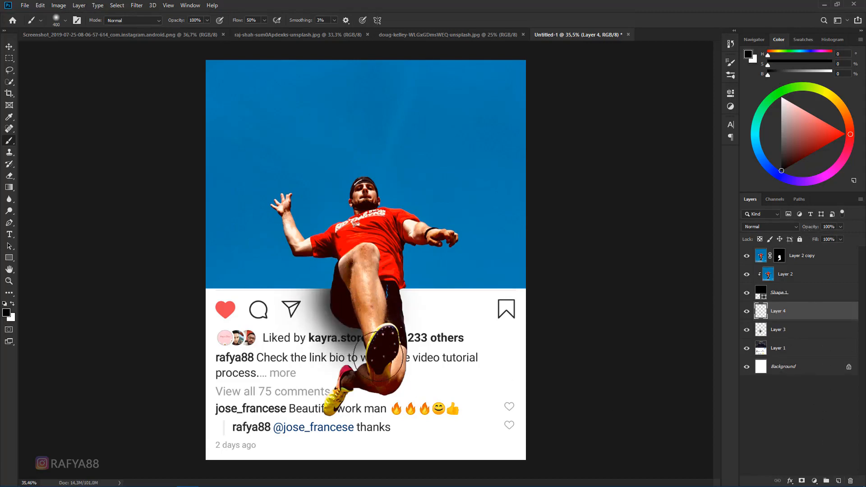
click(359, 350)
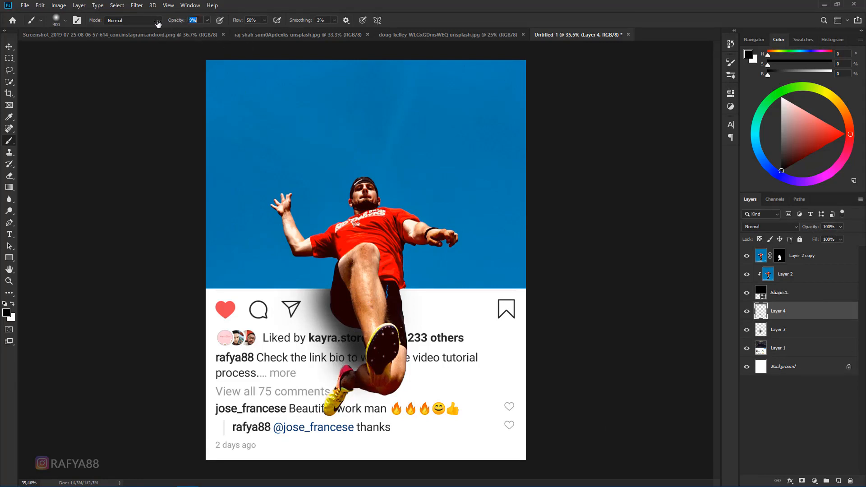
drag(167, 22, 171, 23)
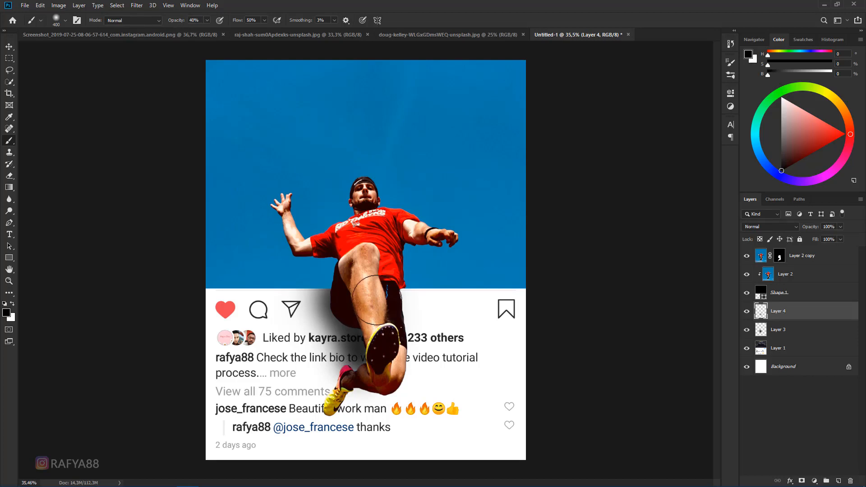
drag(813, 231, 796, 231)
Extend the shadow below the bent leg and around the rear shoe with a smaller Brush and set Layer 4 to 67% opacity.
key(bracketleft)
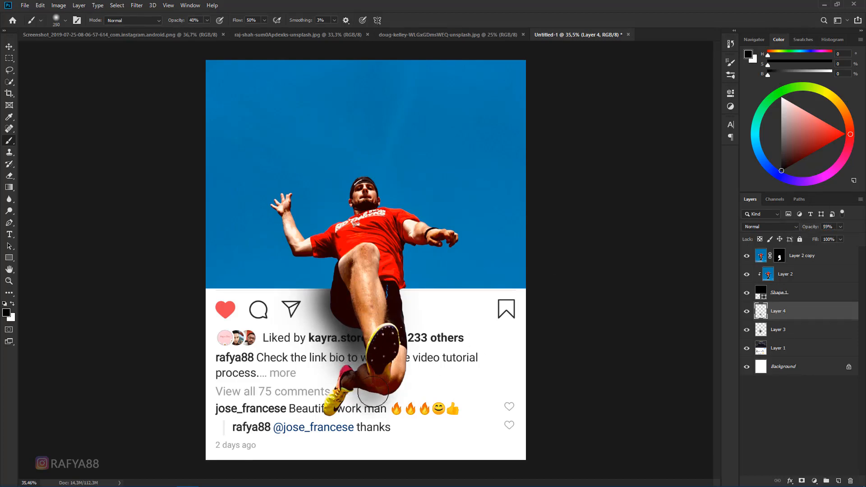
key(bracketleft)
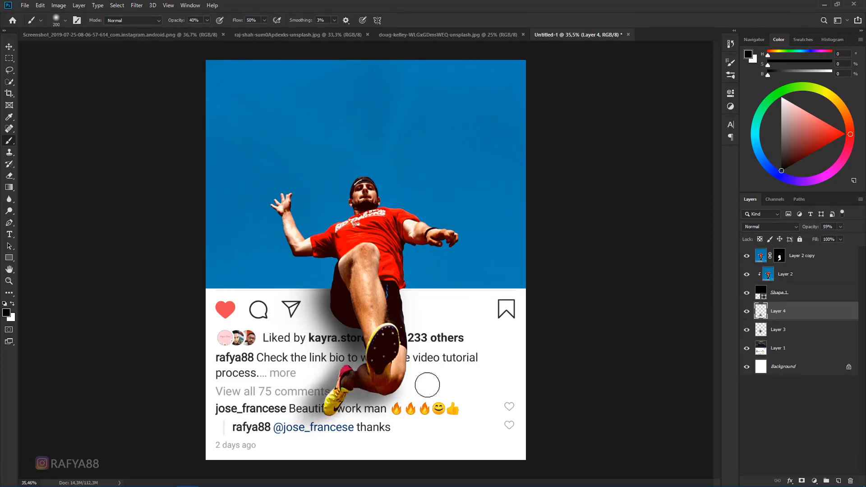
key(bracketright)
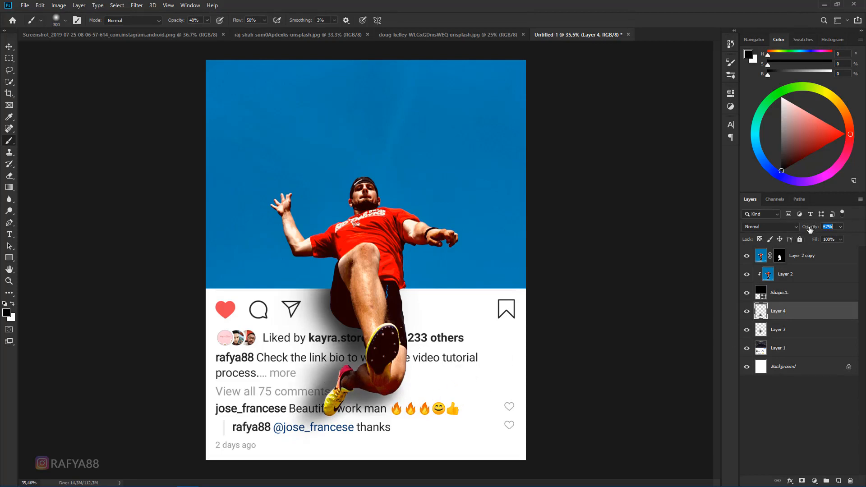
drag(809, 229, 814, 229)
Fade the outer edges of the Layer 4 shadow around the rear shoe with a 600 px Eraser at 48% opacity.
scroll(33, 253, down, 1)
click(9, 176)
click(41, 175)
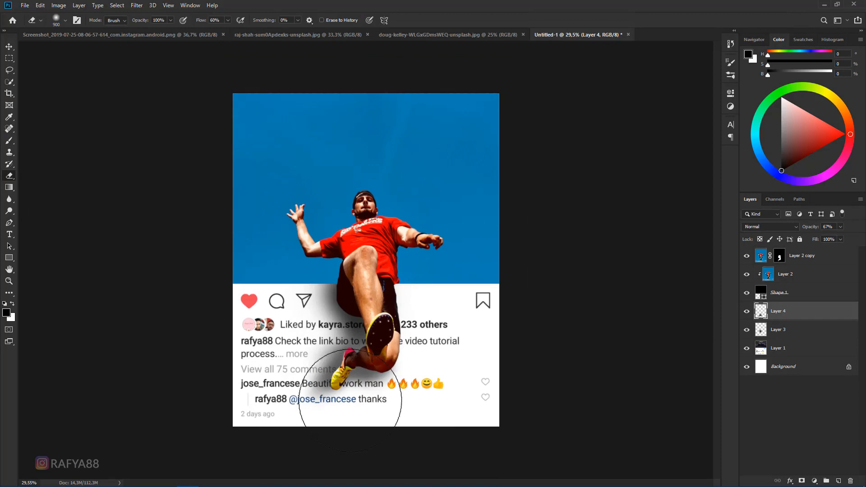
scroll(350, 400, up, 1)
key(bracketleft)
key(bracketleft)
key(bracketleft)
key(bracketleft)
key(bracketleft)
key(bracketleft)
key(bracketleft)
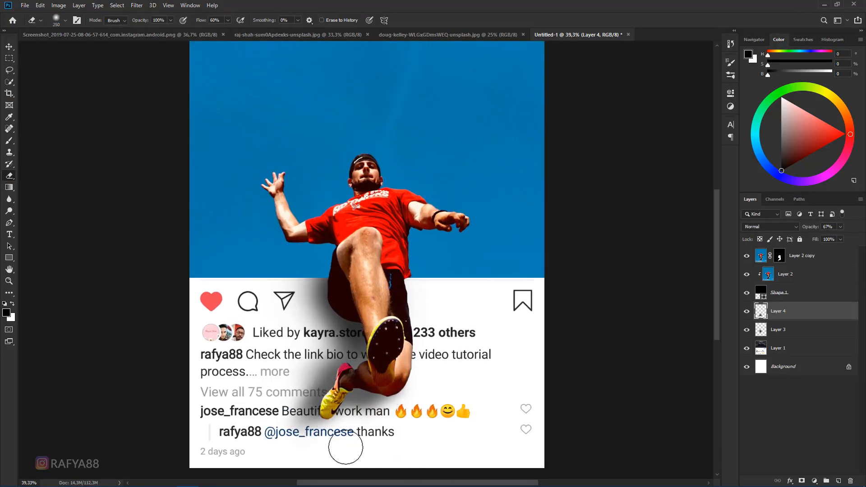
key(bracketright)
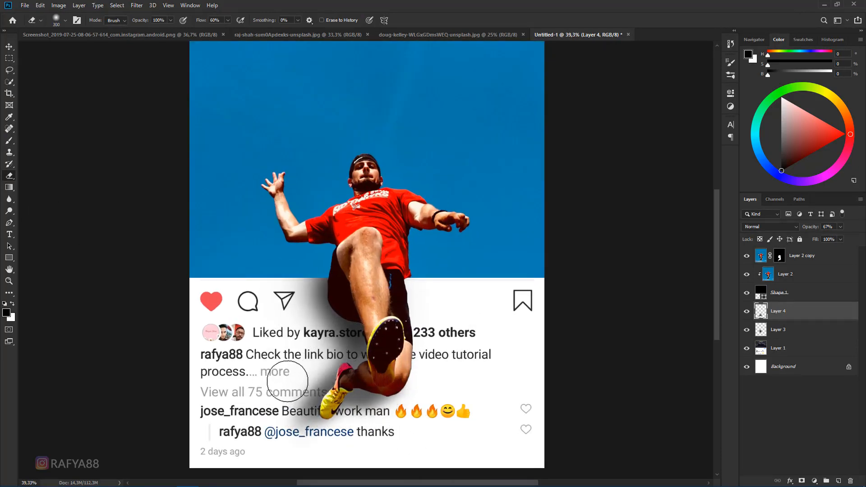
key(ctrl+z)
drag(147, 23, 143, 23)
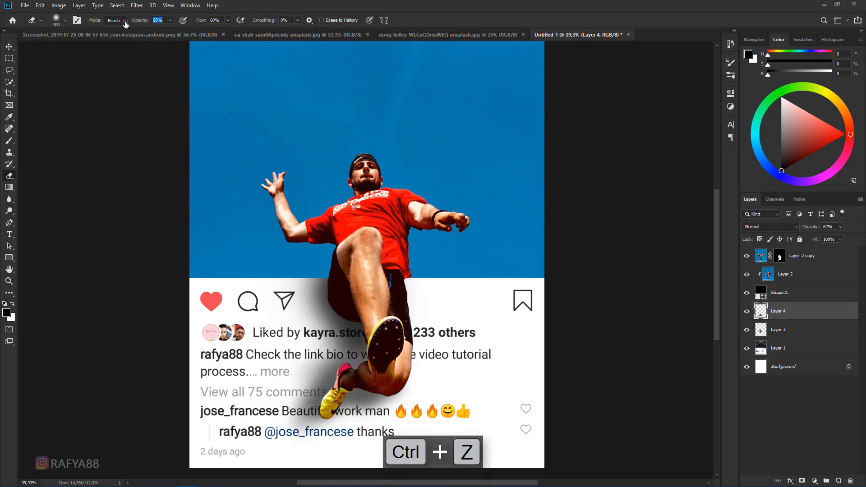
key(bracketright)
key(bracketright)
key(bracketright)
key(bracketright)
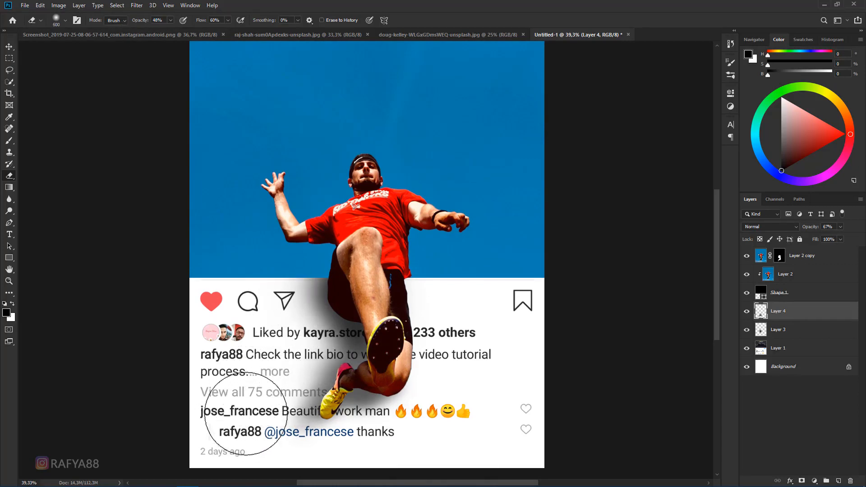
scroll(362, 302, down, 2)
scroll(383, 343, down, 1)
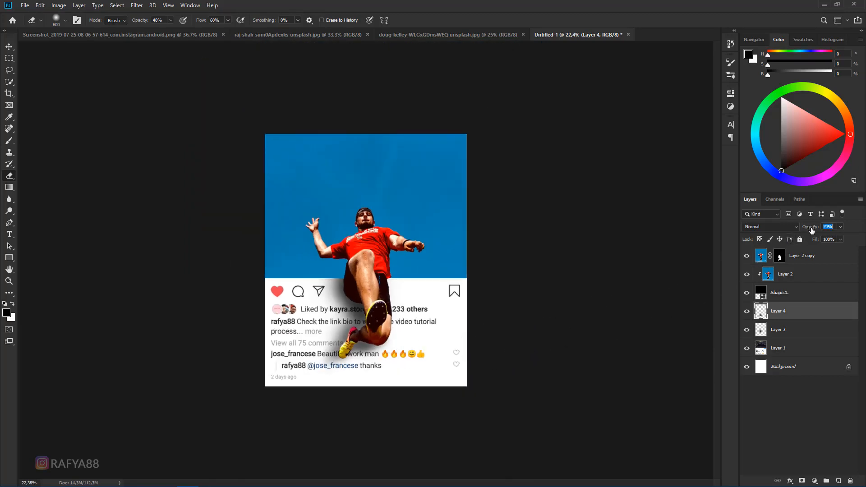
Add a new layer above Layer 4 and set the Eraser to 125 px at 100% opacity.
click(837, 481)
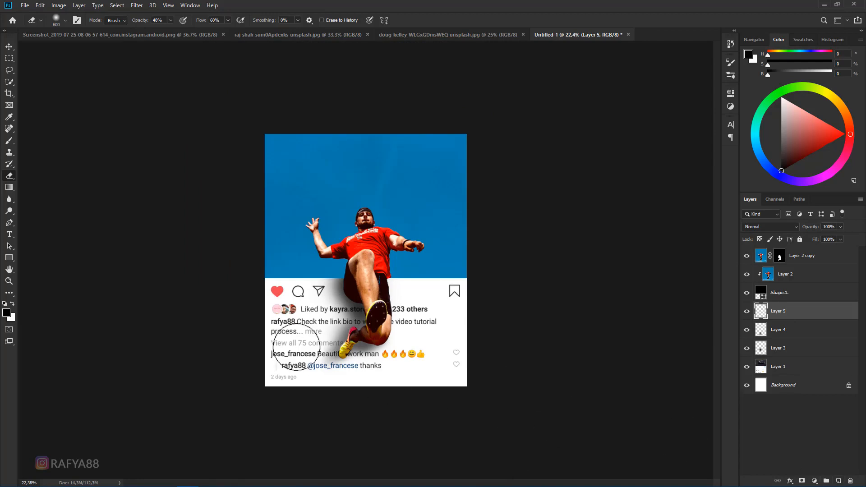
scroll(362, 316, up, 3)
key(bracketleft)
key(bracketleft)
key(bracketleft)
key(bracketleft)
key(bracketleft)
key(bracketleft)
key(bracketleft)
key(bracketleft)
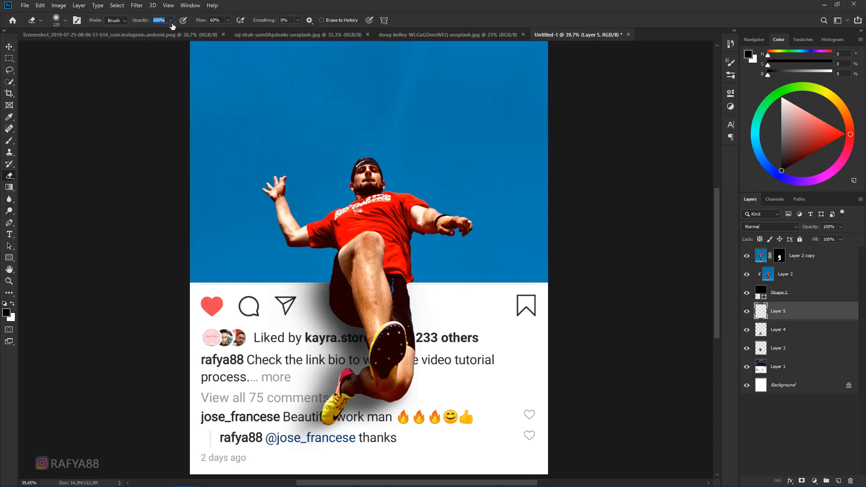
Paint a tighter black shadow under the bent leg and around the rear shoe on Layer 5 with a 200 px Brush at 81% opacity.
drag(6, 144, 45, 142)
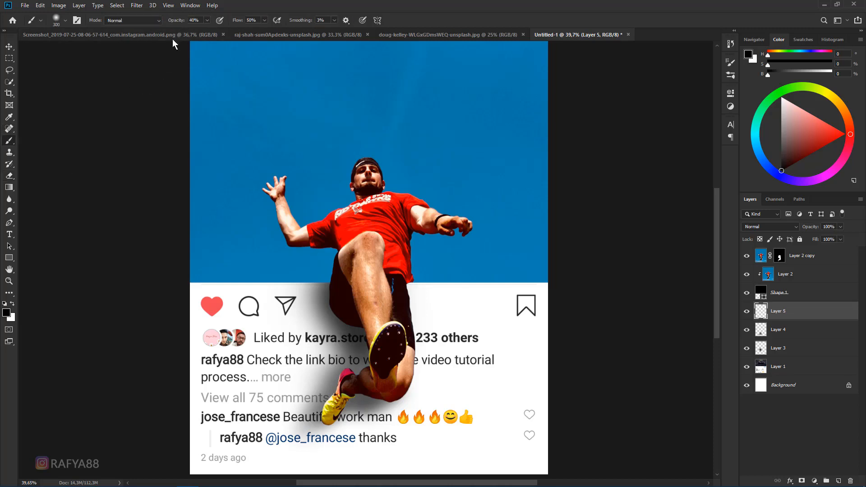
text(81)
key(Return)
key(bracketleft)
key(bracketleft)
key(bracketleft)
key(bracketleft)
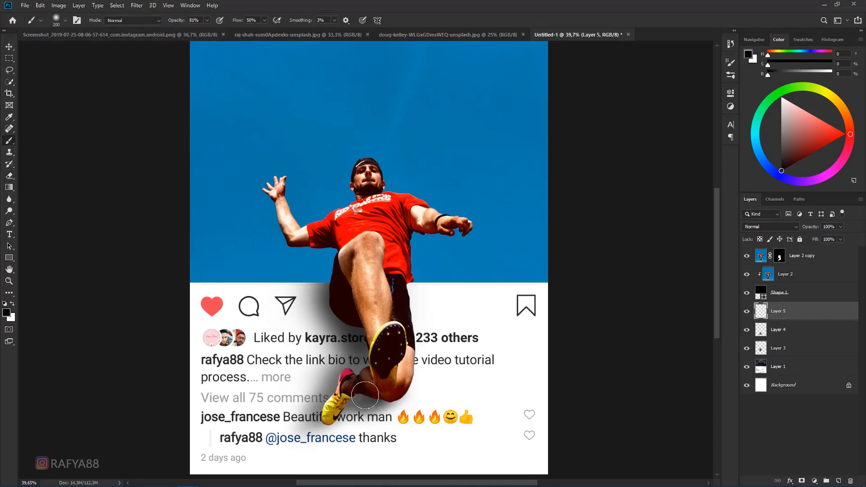
drag(369, 395, 351, 402)
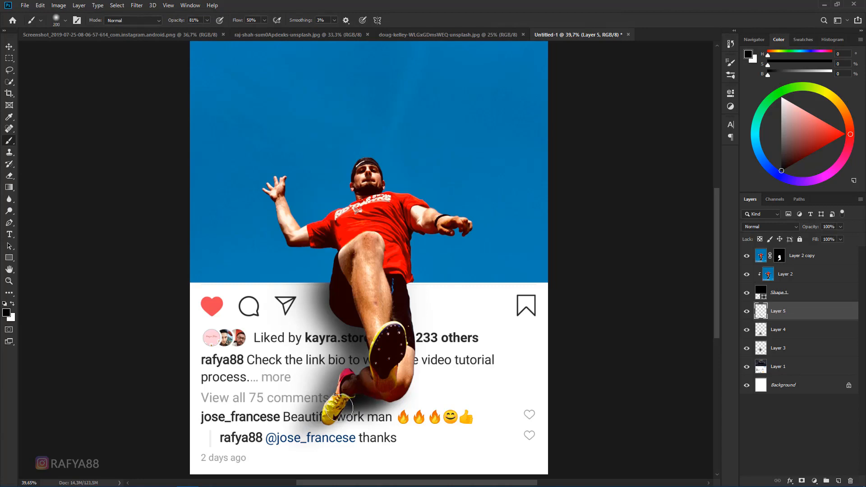
key(bracketright)
drag(321, 413, 318, 419)
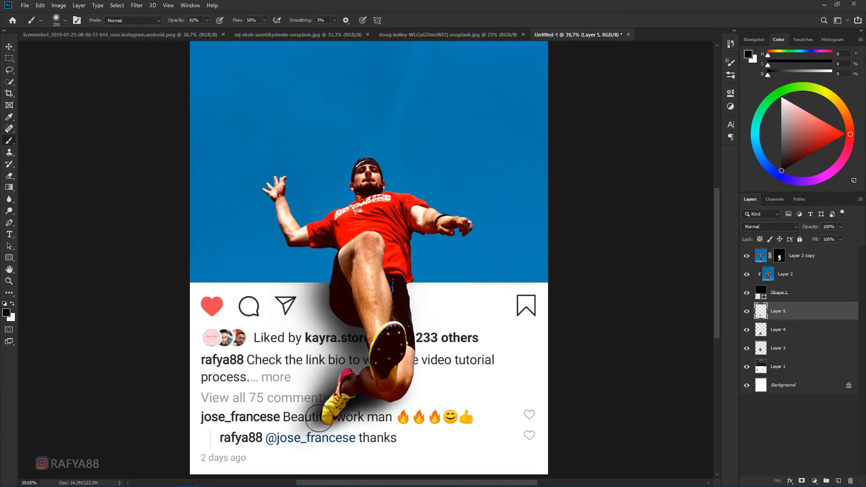
key(bracketleft)
Lower the opacity of Layer 5 to 67% and select Layer 4.
drag(806, 230, 788, 235)
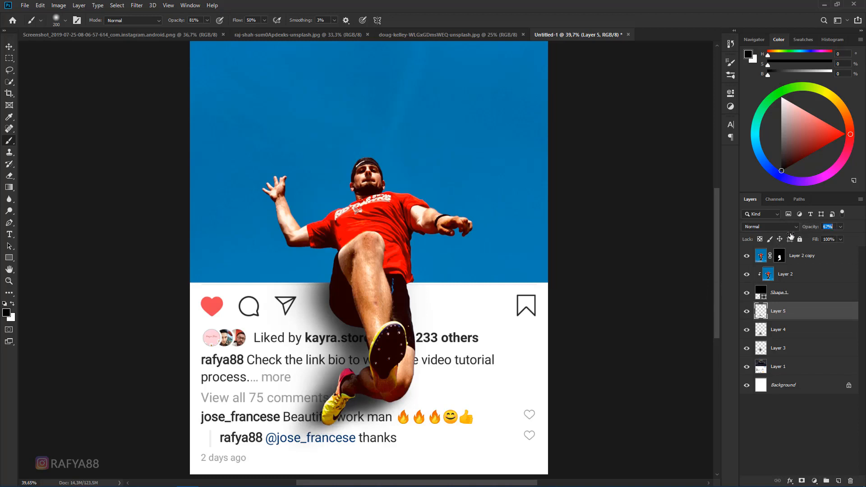
click(785, 330)
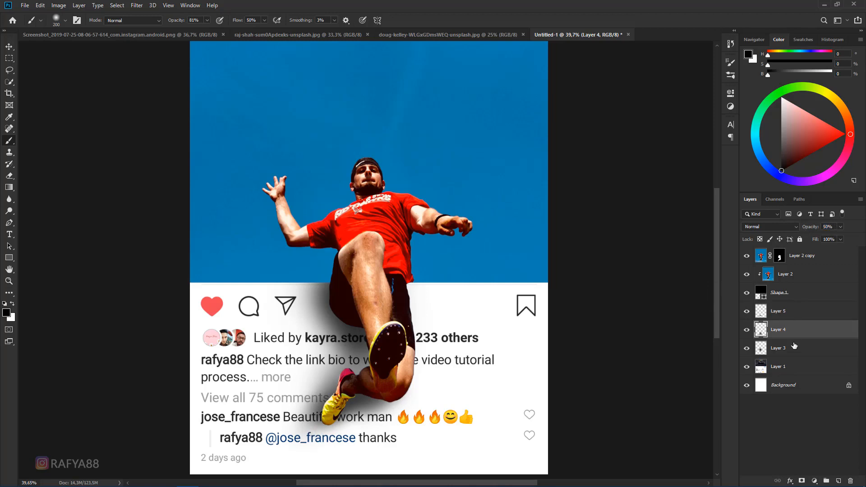
Lower the opacity of Layer 5 to about 52% and toggle the Layer 3 shadow off and on to compare.
click(778, 312)
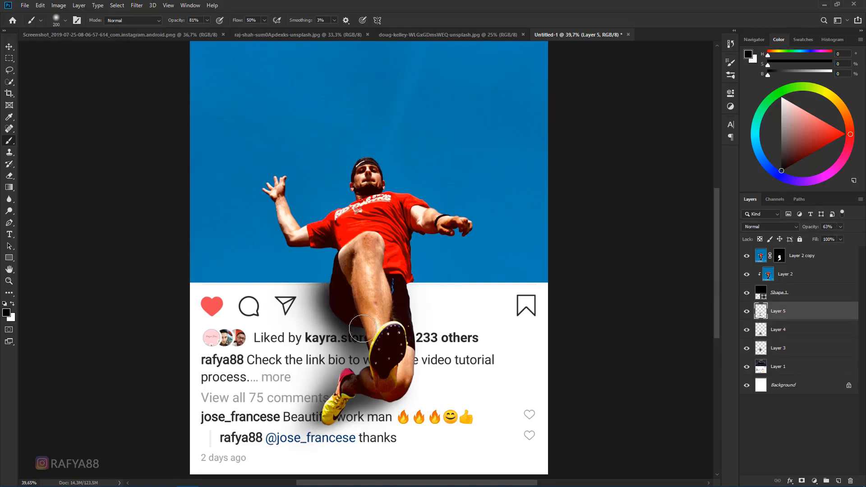
scroll(424, 323, down, 4)
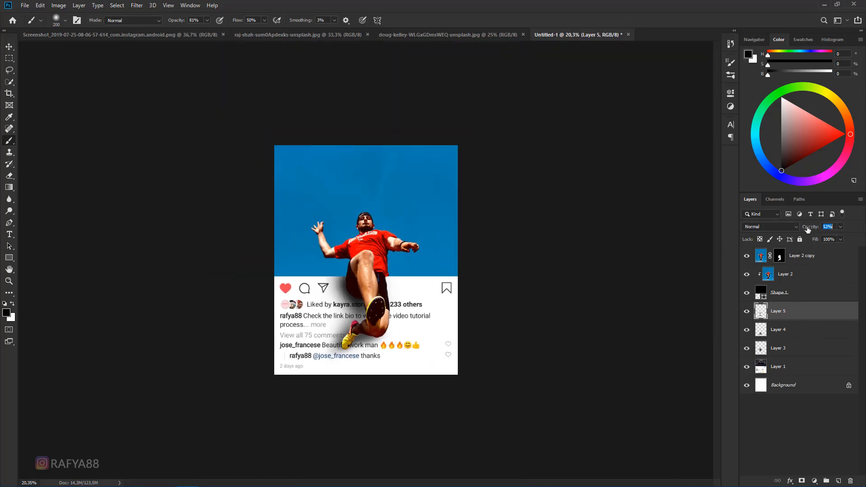
click(776, 354)
click(747, 349)
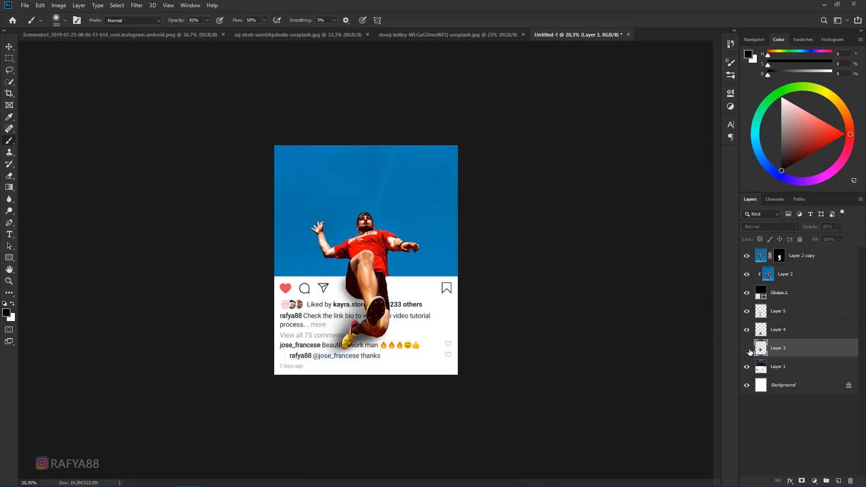
click(747, 349)
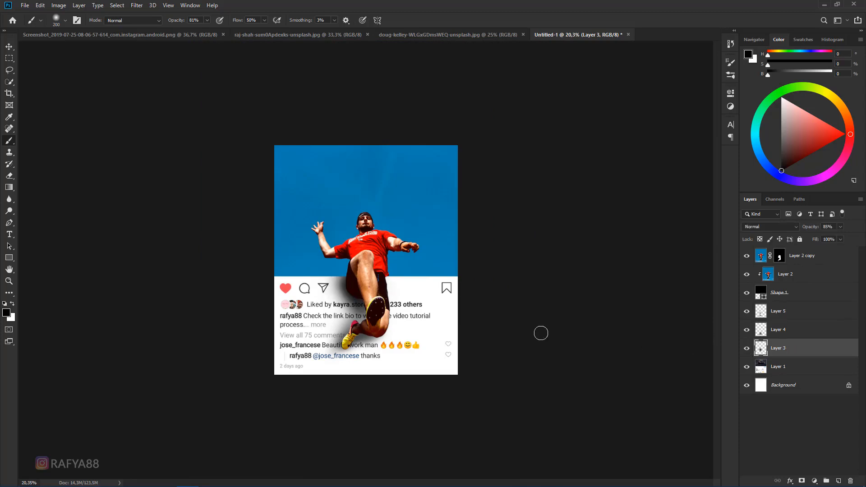
Paint a faint extra shadow around the front shoe on Layer 3 with the 200 px Brush at 44% opacity, undoing the stronger first stroke.
drag(358, 309, 374, 324)
key(ctrl+z)
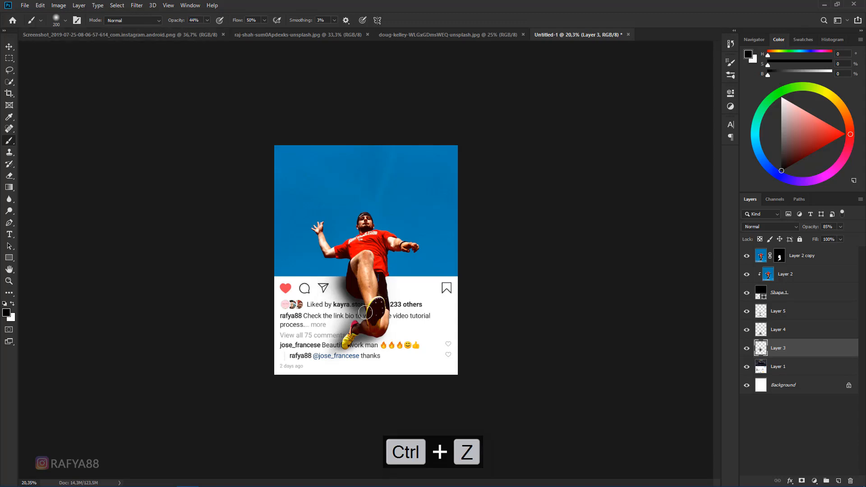
drag(370, 326, 366, 323)
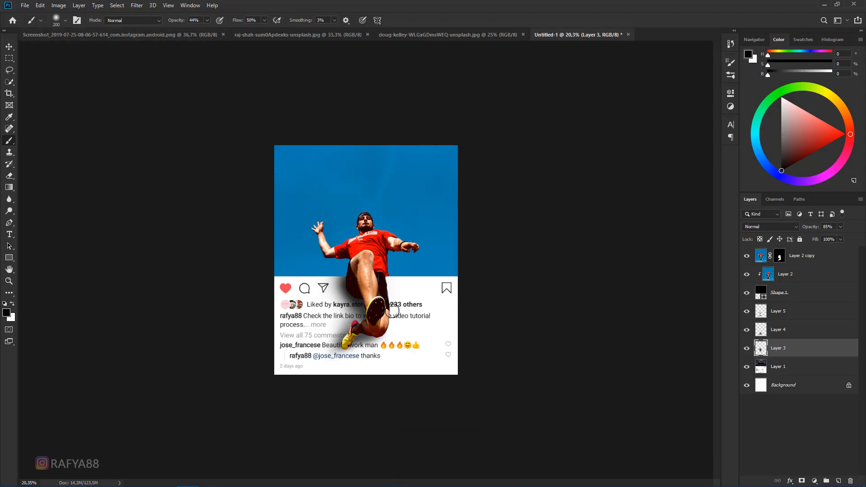
scroll(393, 311, down, 2)
scroll(450, 310, up, 3)
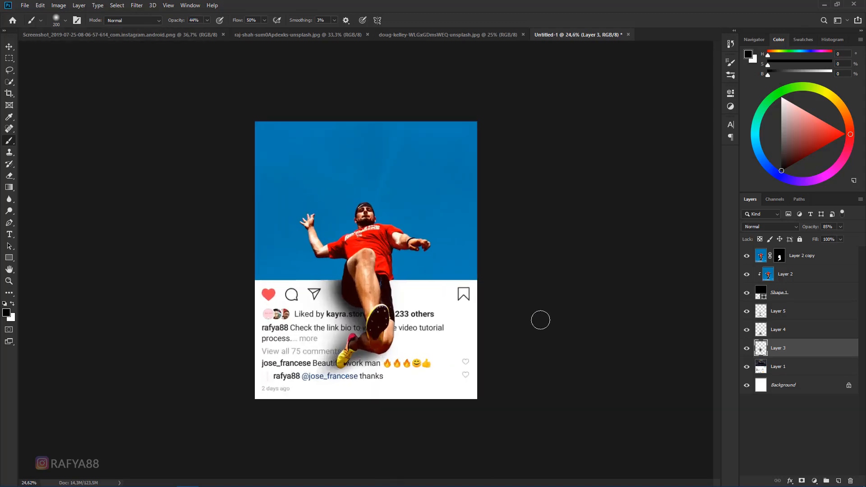
Make Layer 2 copy active and select the sky in the doug-kelley jets photo by Color Range, using Sampled Colors with fuzziness 114.
click(807, 255)
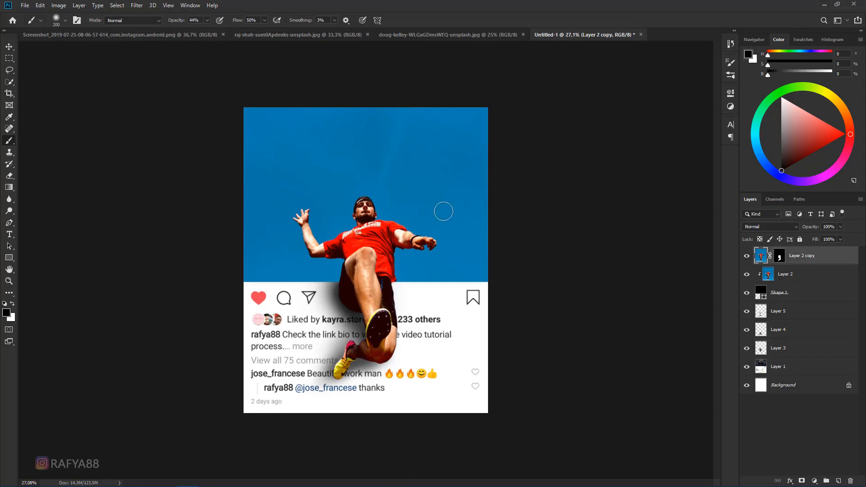
click(408, 35)
scroll(377, 170, down, 2)
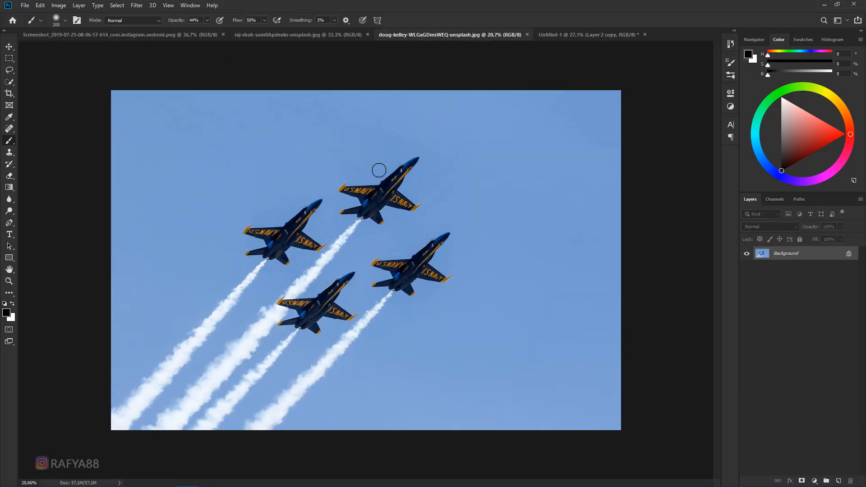
click(137, 6)
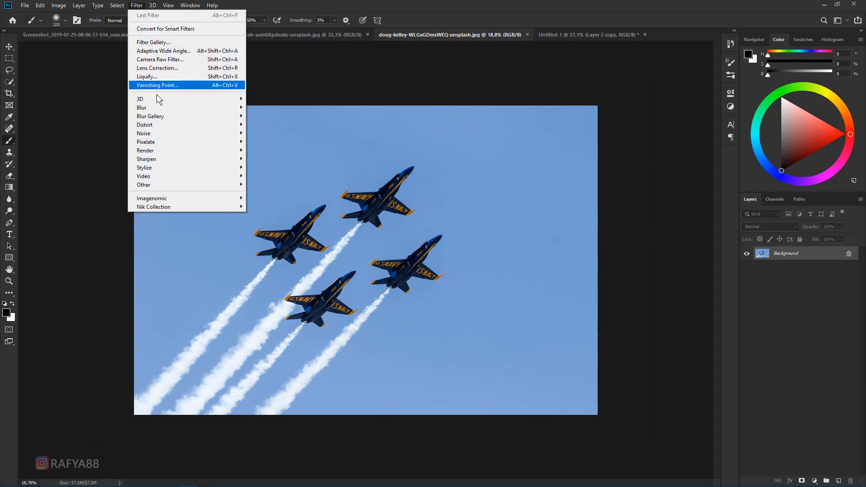
mouse_move(120, 7)
click(136, 93)
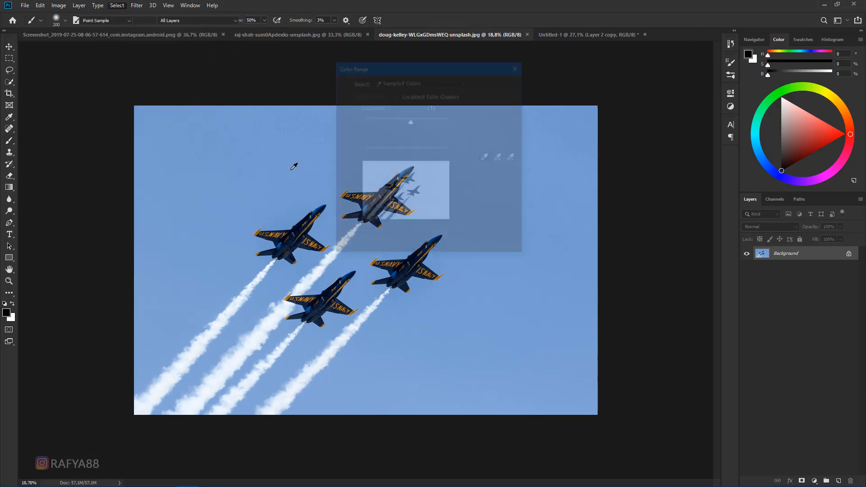
click(378, 82)
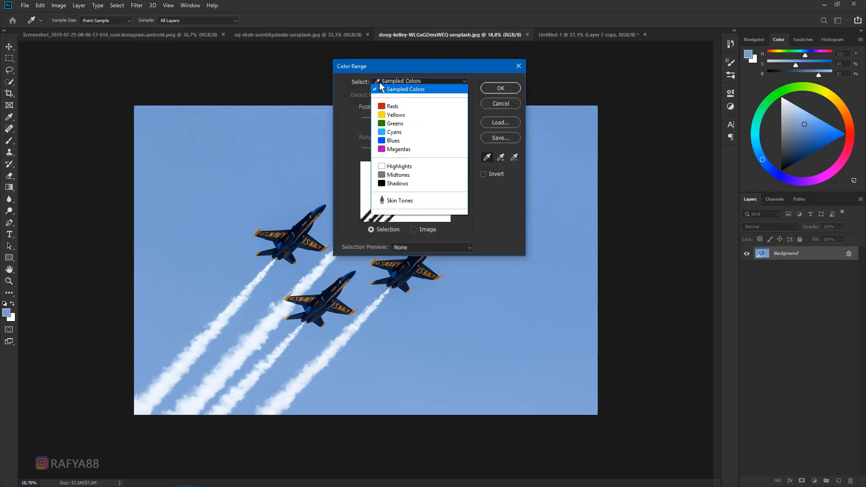
click(413, 89)
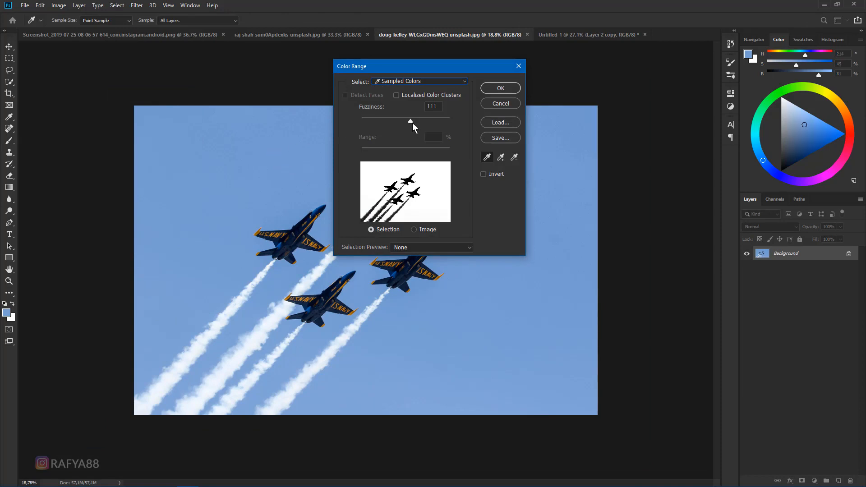
mouse_move(412, 123)
mouse_down()
mouse_move(426, 123)
mouse_move(412, 123)
mouse_up()
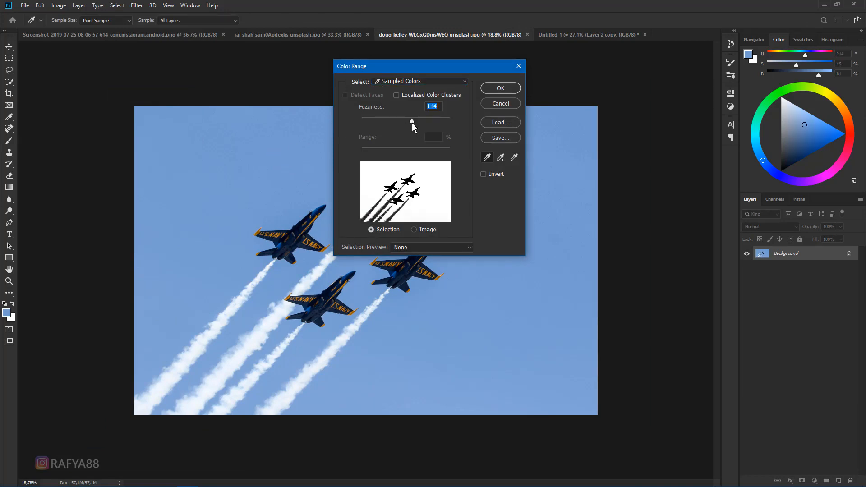
click(504, 89)
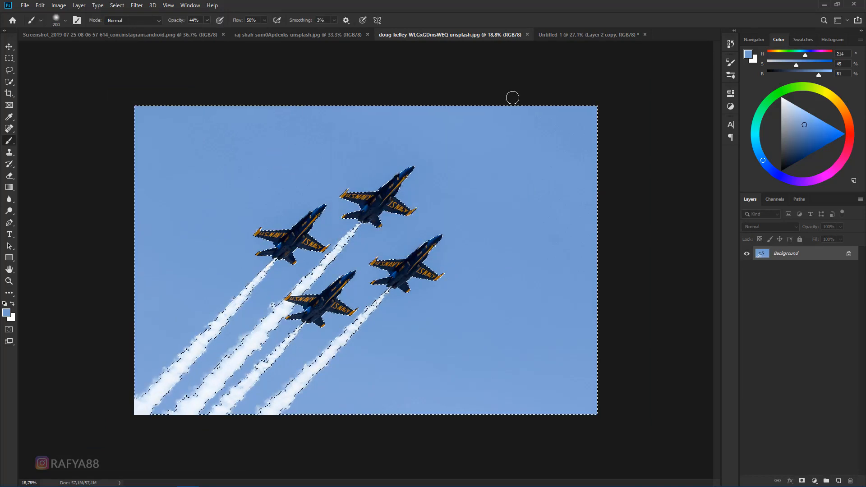
Mask the jets photo with the sky selection and invert the mask to isolate the jets and their smoke trails.
click(801, 481)
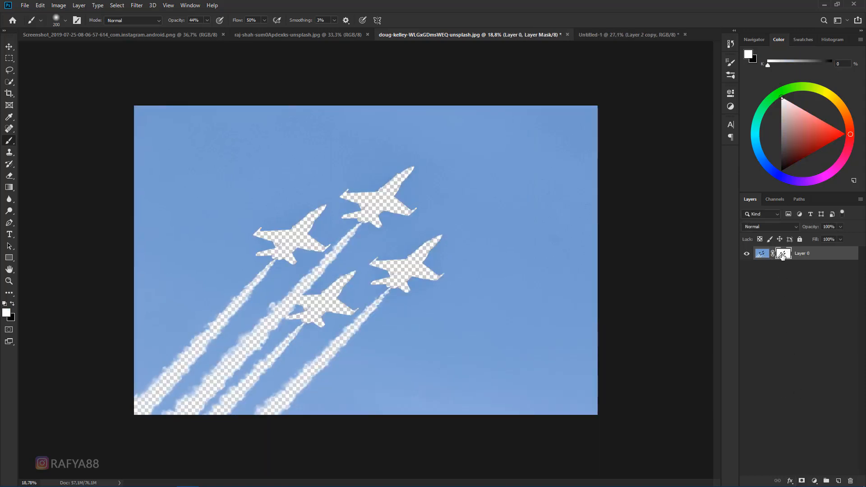
key(ctrl+i)
key(v)
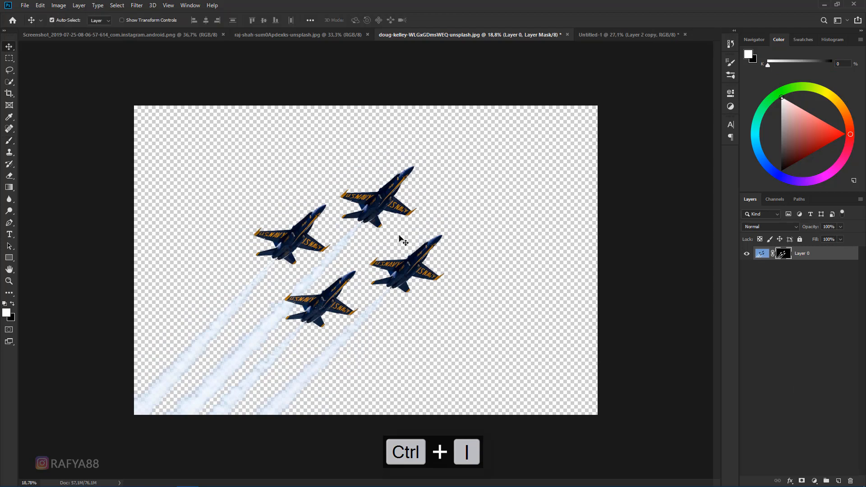
Copy the masked jets into Untitled-1, scale them to 26.32% and place them in the sky with their trails crossing the man's shoulder.
drag(391, 204, 409, 182)
scroll(401, 225, down, 2)
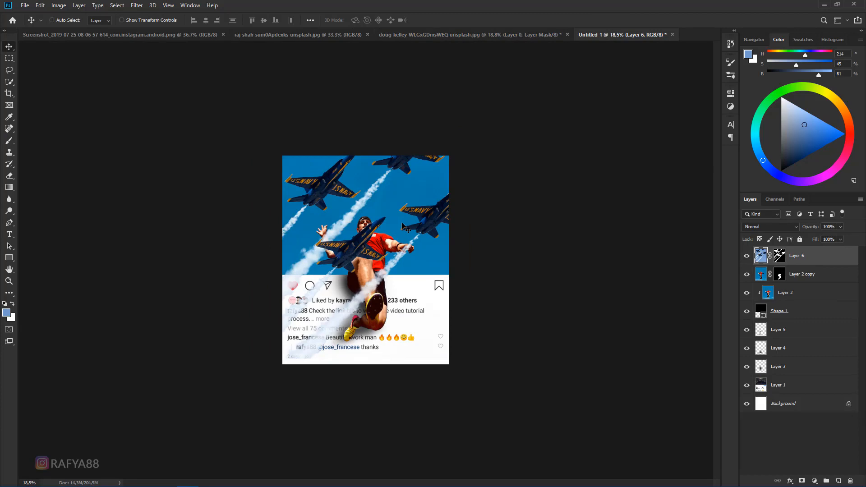
key(ctrl+t)
drag(408, 228, 450, 261)
drag(661, 88, 490, 218)
scroll(453, 251, up, 4)
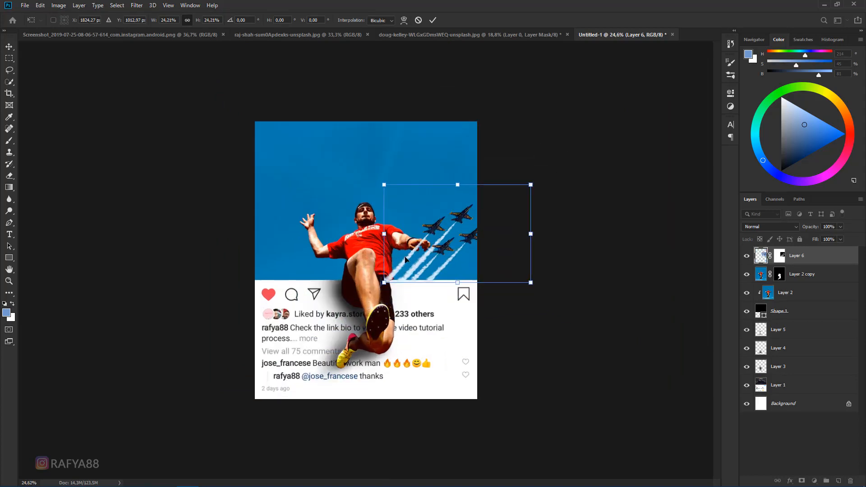
drag(453, 251, 429, 195)
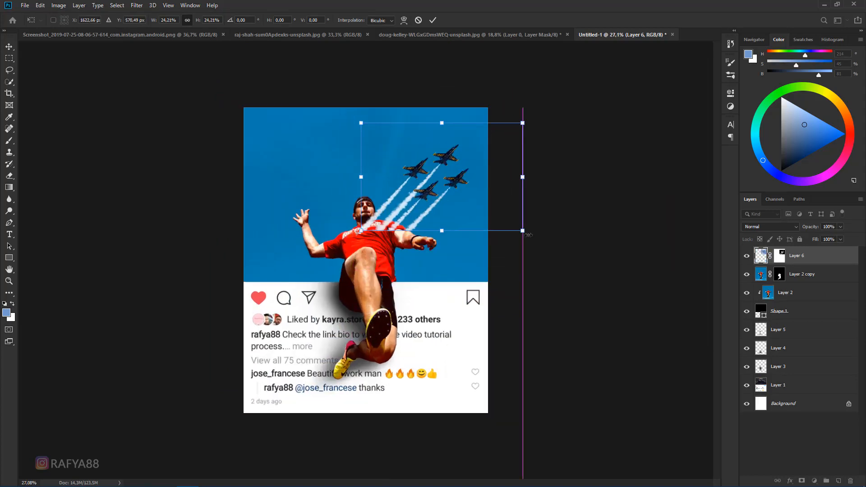
drag(522, 232, 528, 233)
click(460, 212)
key(Return)
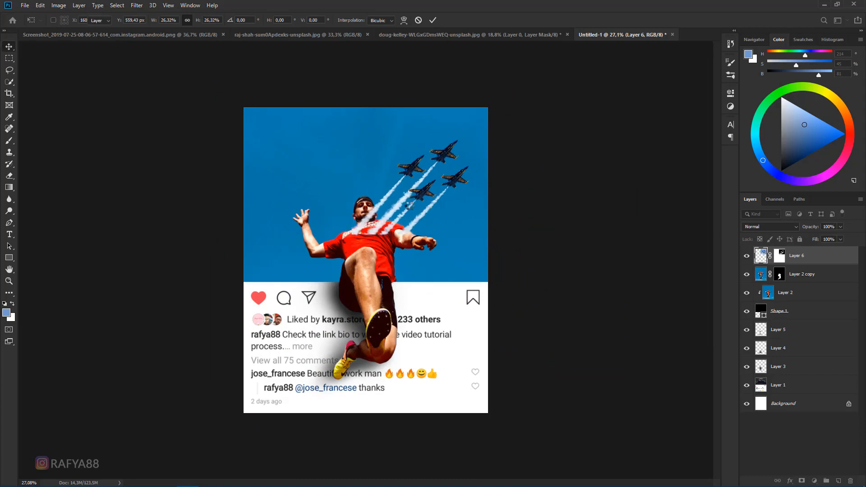
Erase the smoke trails covering the man's face, shirt and arm on Layer 6 with a soft Eraser at 100% opacity, up to 900 px.
scroll(409, 205, up, 4)
click(7, 140)
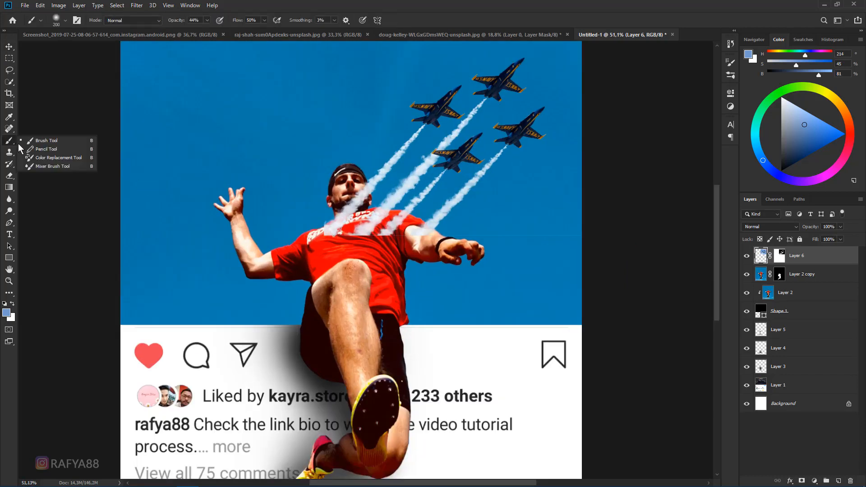
click(10, 176)
click(45, 175)
mouse_move(323, 231)
mouse_down()
mouse_move(368, 239)
mouse_move(343, 234)
mouse_move(356, 190)
mouse_move(346, 235)
mouse_move(350, 197)
mouse_move(383, 219)
mouse_move(363, 233)
mouse_move(405, 238)
mouse_up()
key(bracketright)
key(bracketright)
key(bracketright)
key(bracketright)
key(bracketright)
key(bracketright)
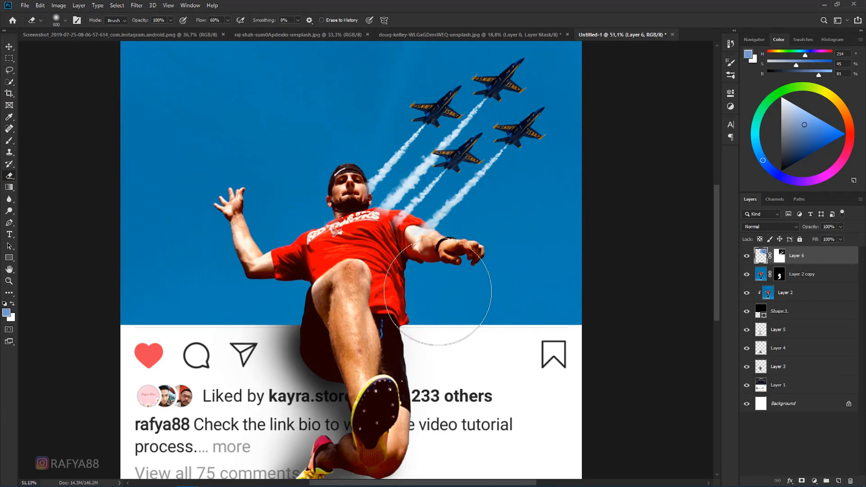
key(bracketright)
key(bracketright)
drag(436, 316, 405, 313)
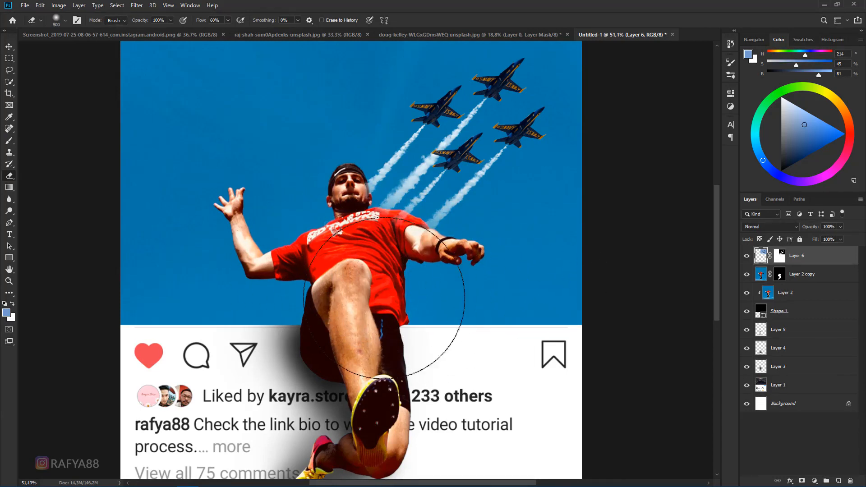
key(bracketleft)
key(bracketleft)
drag(367, 262, 381, 247)
key(bracketleft)
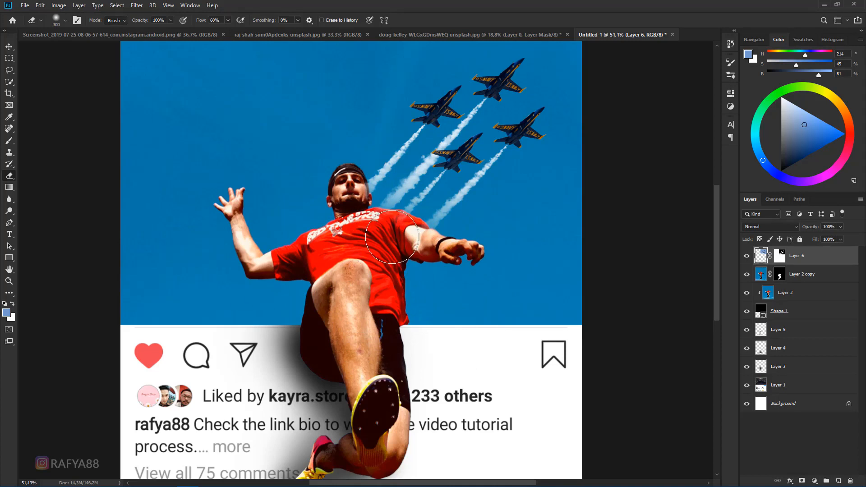
scroll(337, 284, down, 2)
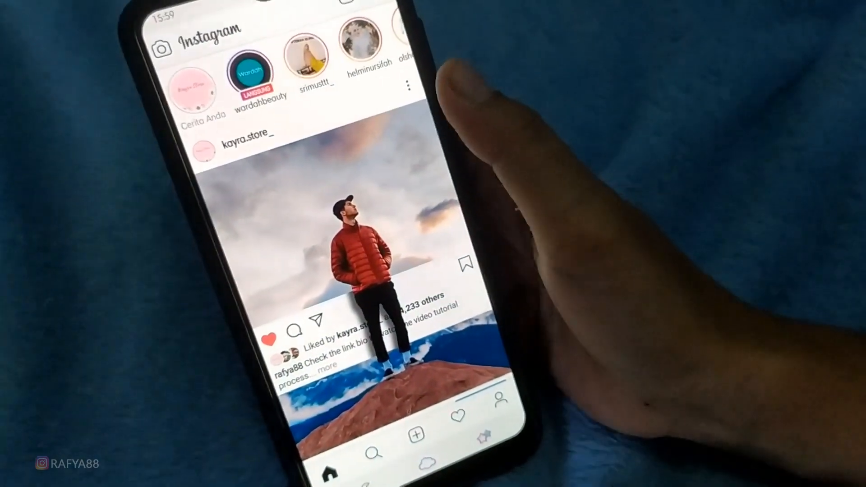
scroll(361, 234, down, 3)
scroll(397, 211, up, 5)
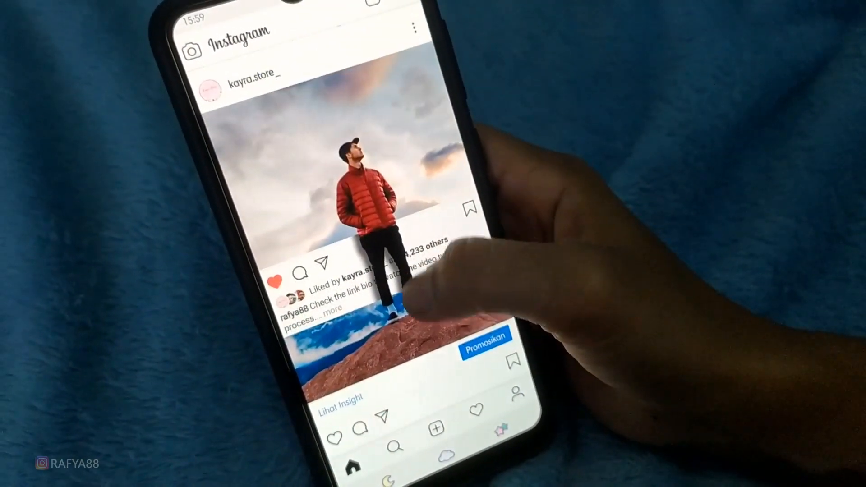
scroll(396, 212, down, 3)
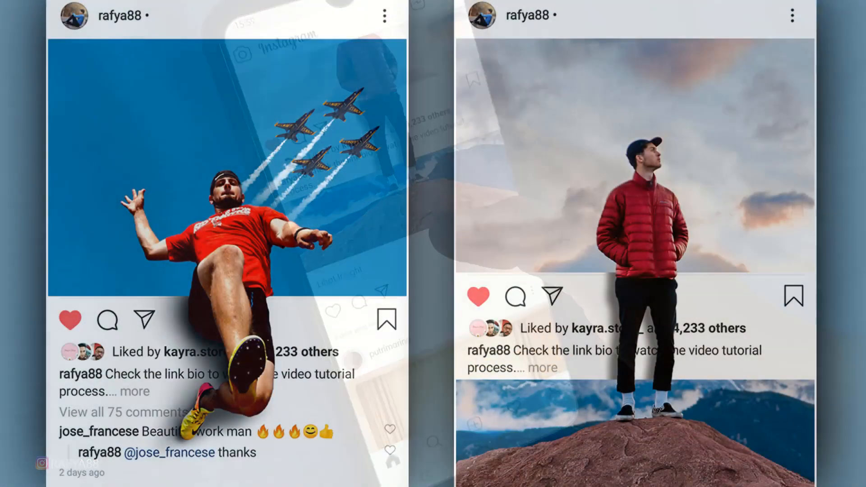